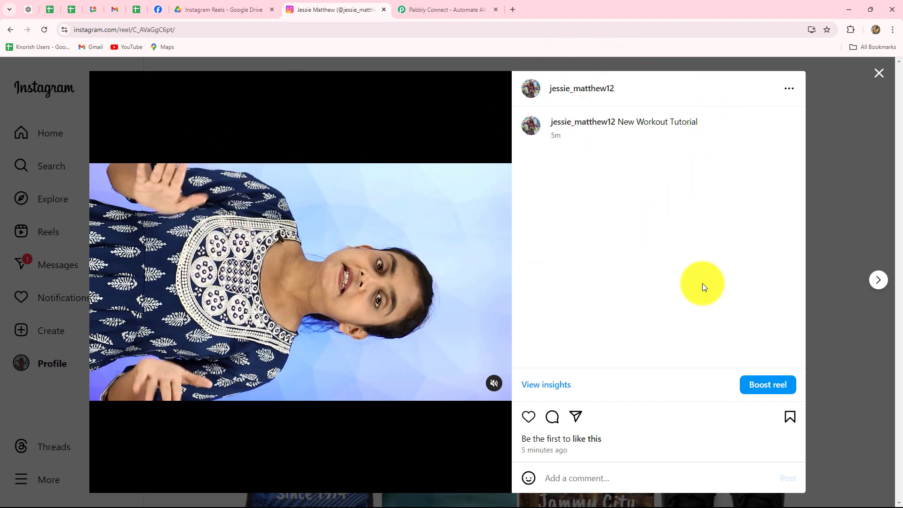
- Compare the New Workout Tutorial.MP4 video in Drive with the posted Instagram reel, then go to Pabbly Connect
click(207, 9)
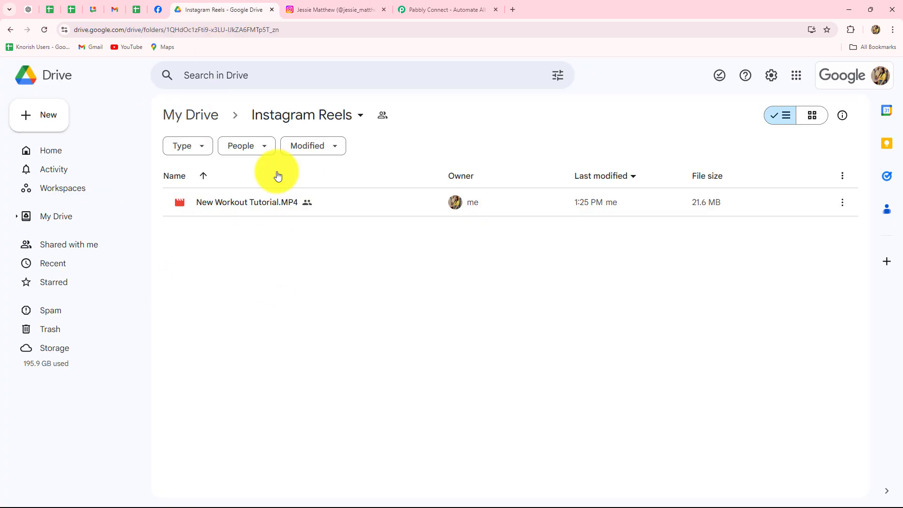
click(328, 17)
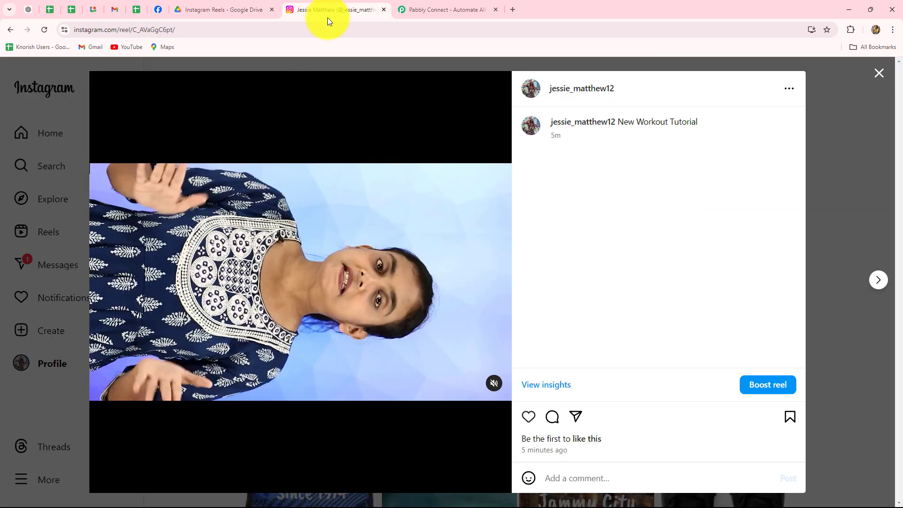
click(879, 73)
click(247, 9)
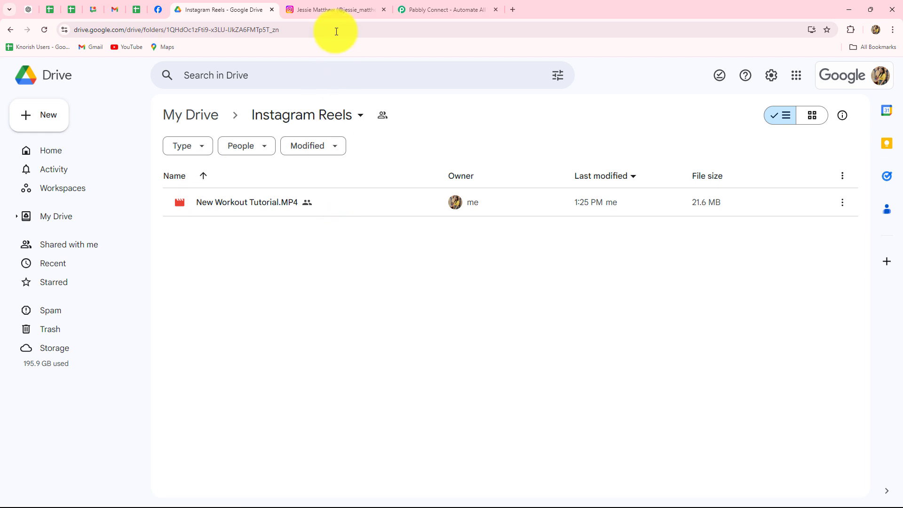
click(333, 11)
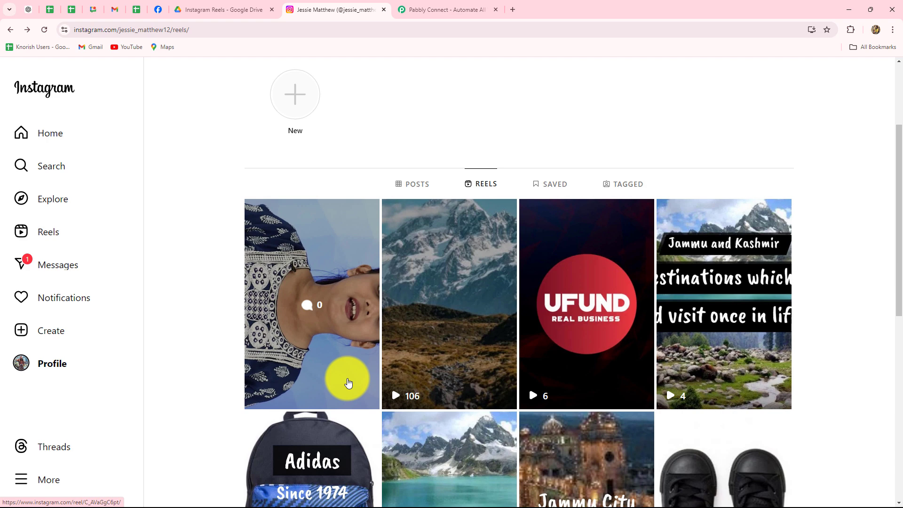
click(216, 11)
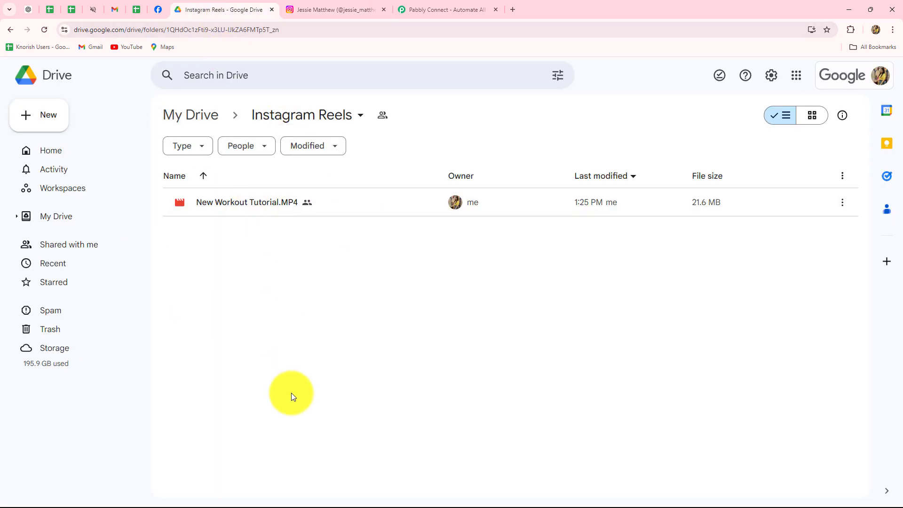
click(311, 11)
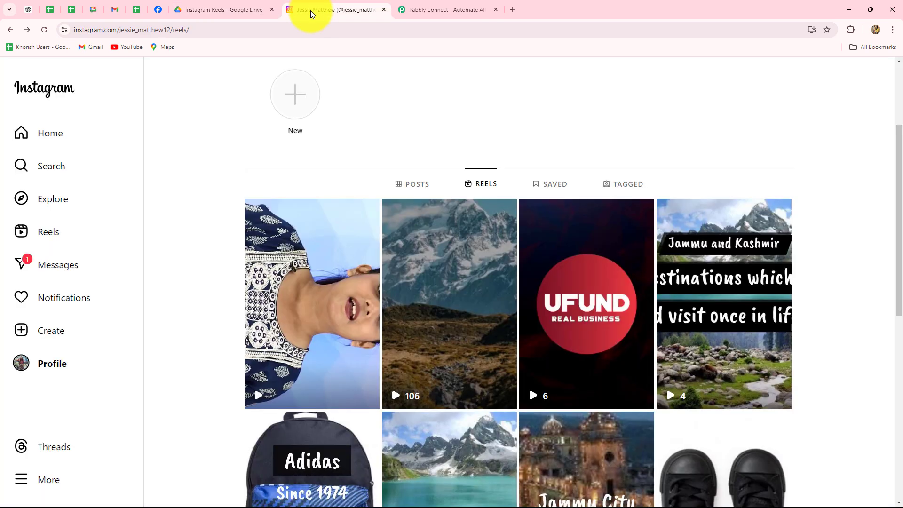
click(456, 9)
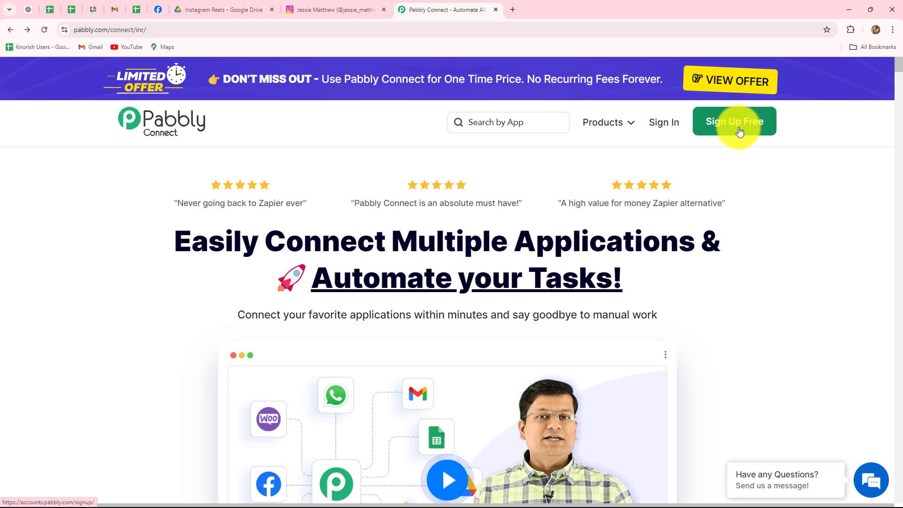
- Sign in to Pabbly Connect from its homepage
click(659, 124)
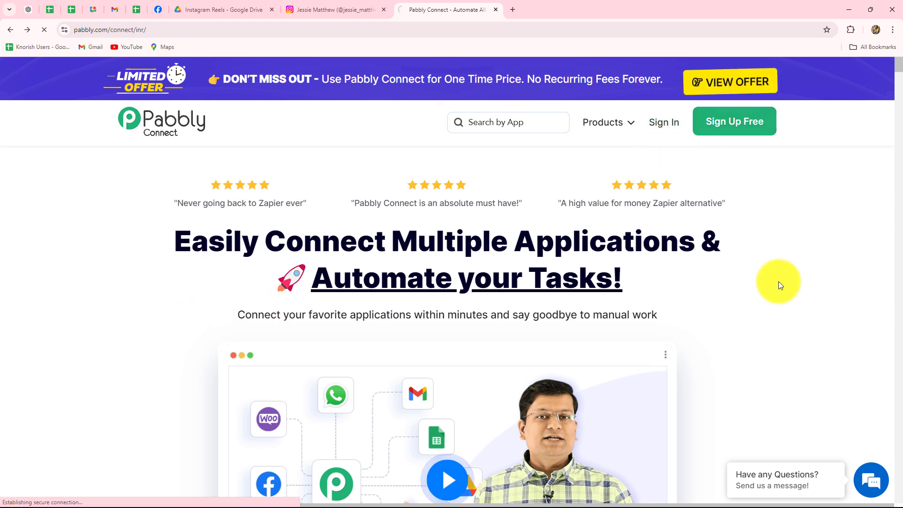
- Open the Pabbly Connect dashboard via Access Now and review its 3000-task overview
scroll(664, 338, down, 4)
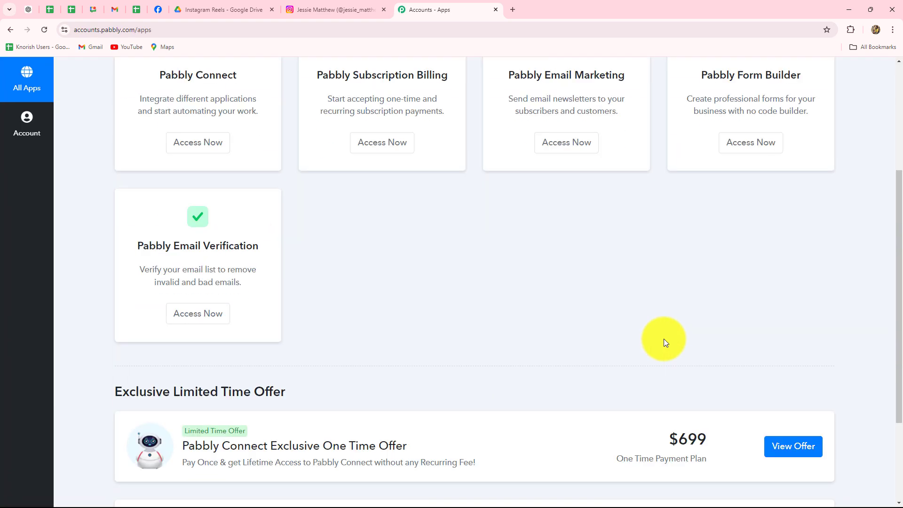
scroll(664, 339, up, 3)
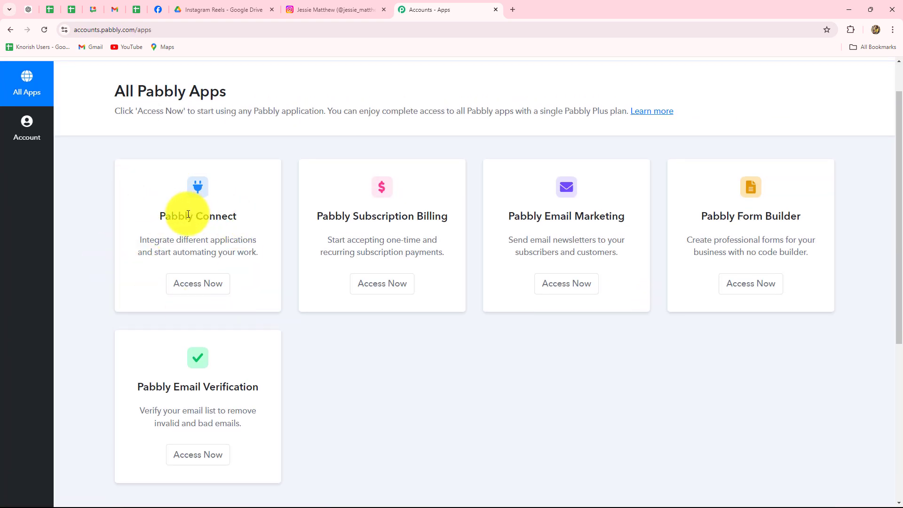
drag(157, 216, 211, 290)
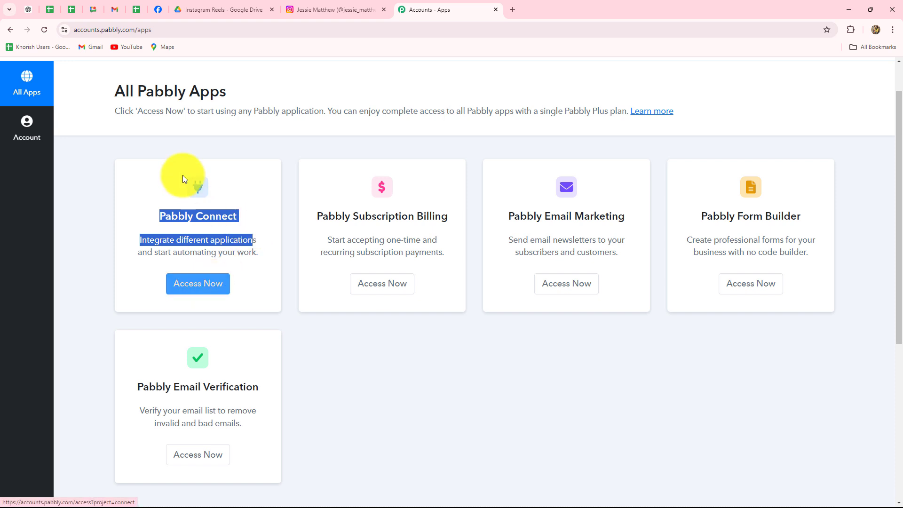
click(185, 282)
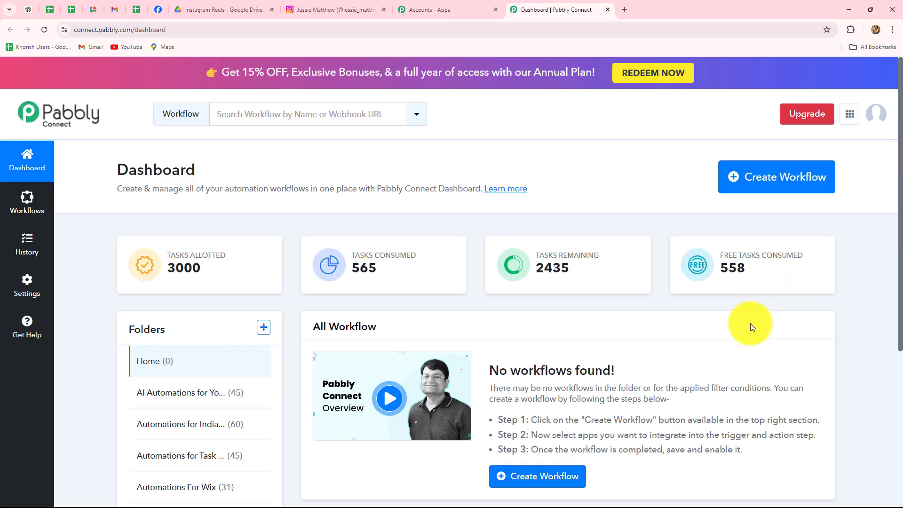
scroll(780, 311, down, 3)
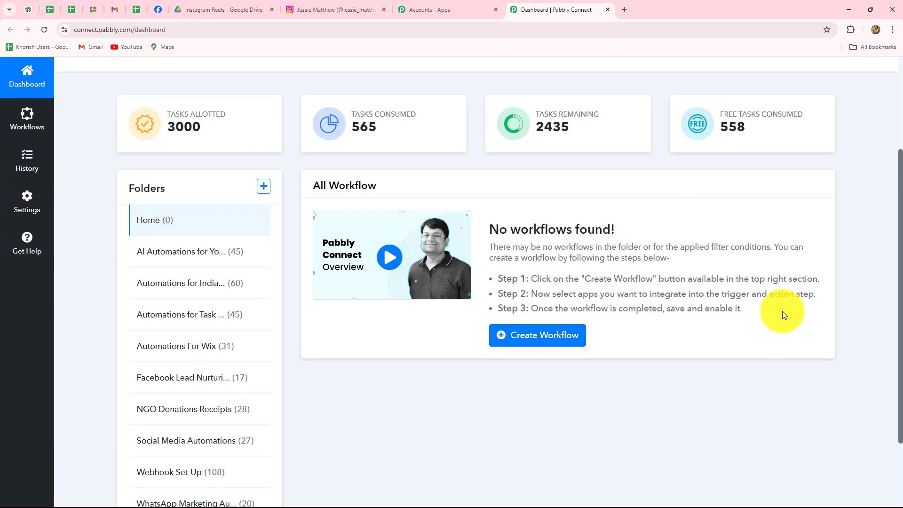
scroll(777, 314, down, 2)
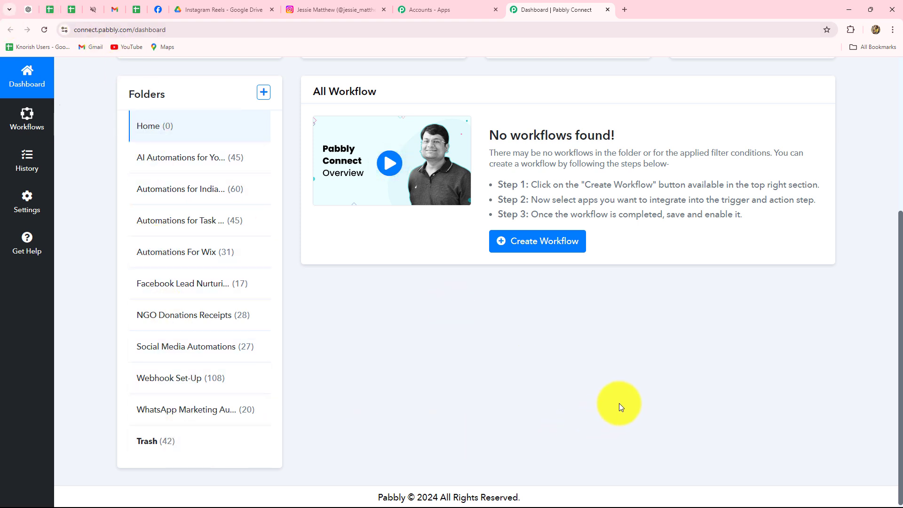
scroll(618, 402, up, 5)
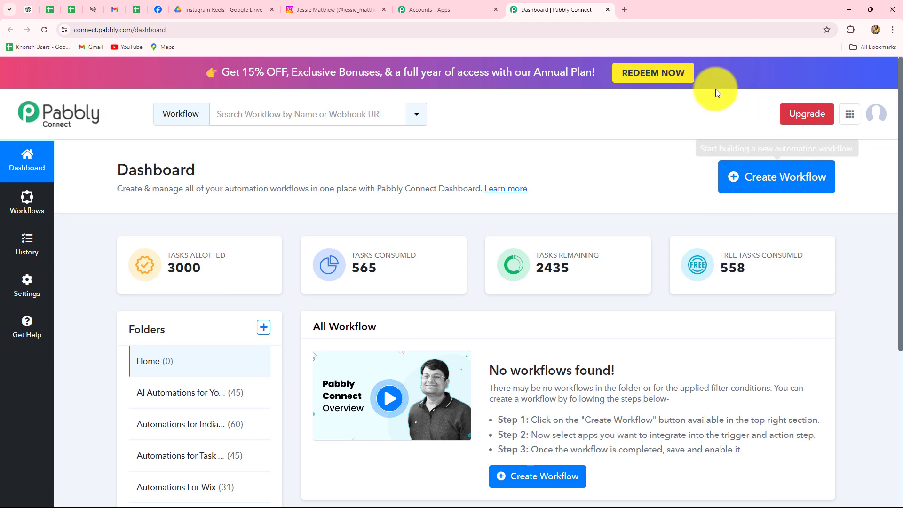
- Paste the name 'Post Instagram Reels from Google Drive Automatically', file it under Social Media Automations, and create it
click(801, 192)
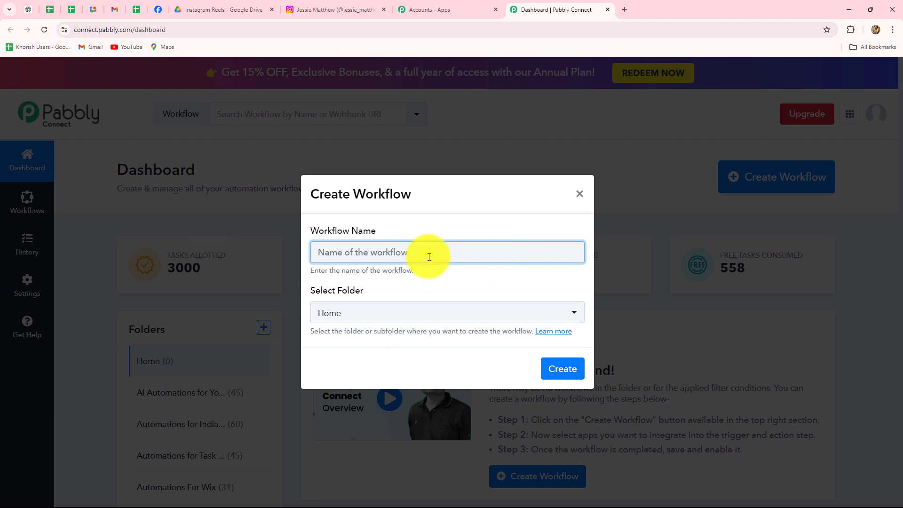
text(Post Instagram Reels from Google Drive Automatically)
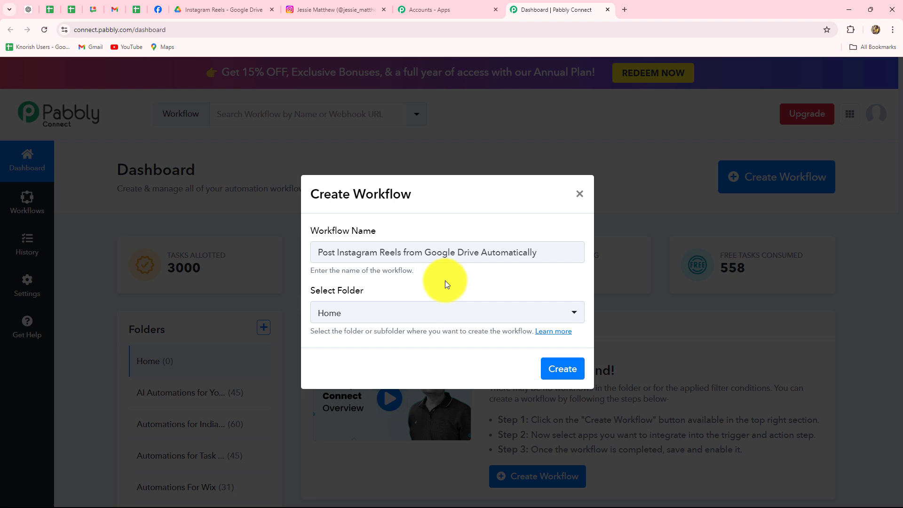
click(383, 316)
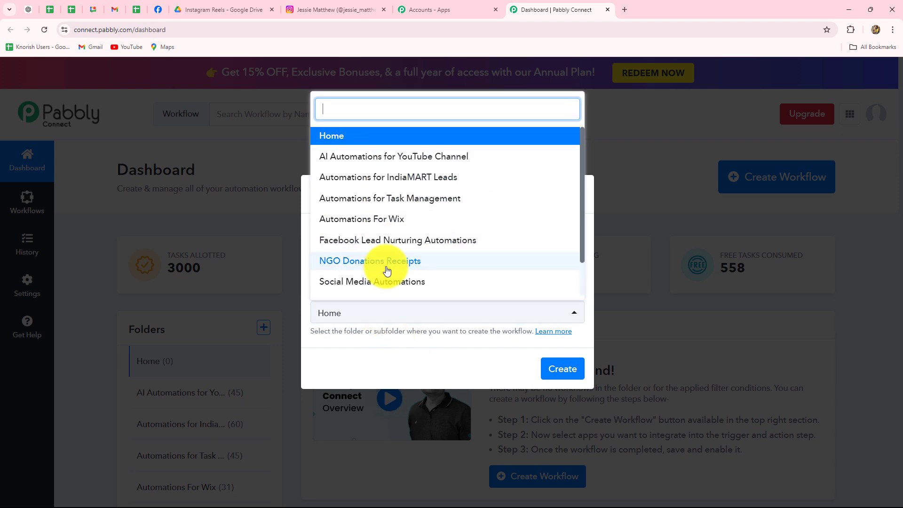
scroll(387, 271, down, 1)
click(387, 242)
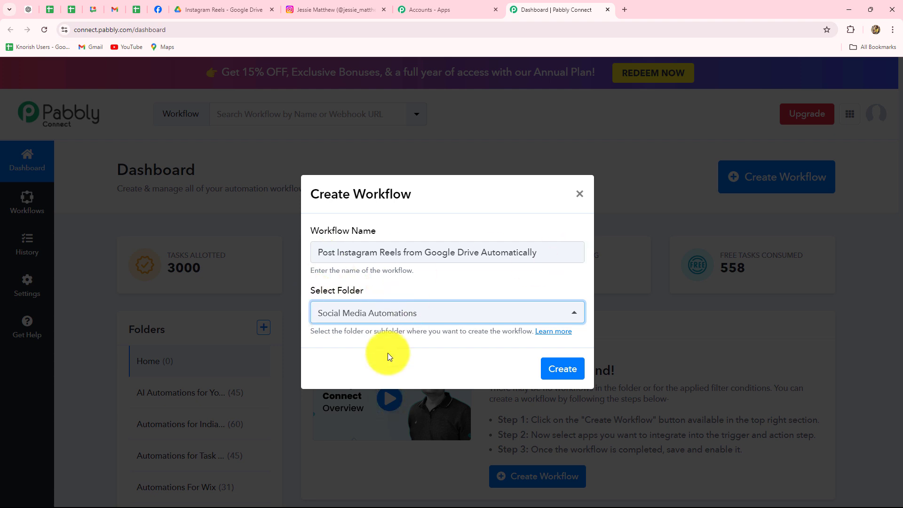
click(569, 369)
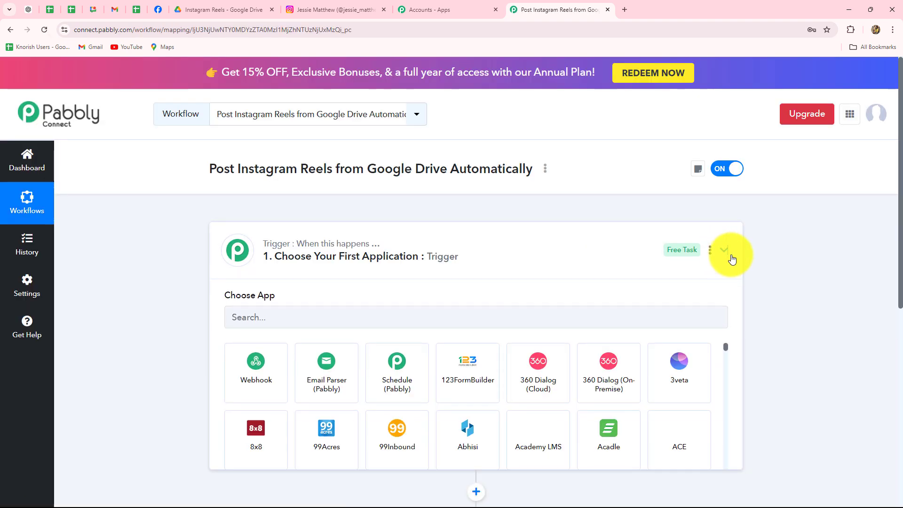
click(726, 253)
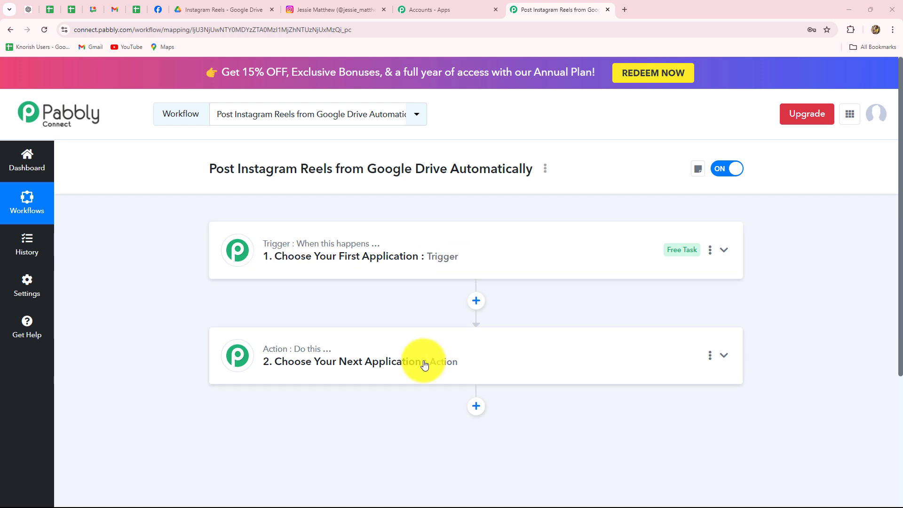
scroll(423, 362, down, 4)
scroll(423, 362, up, 4)
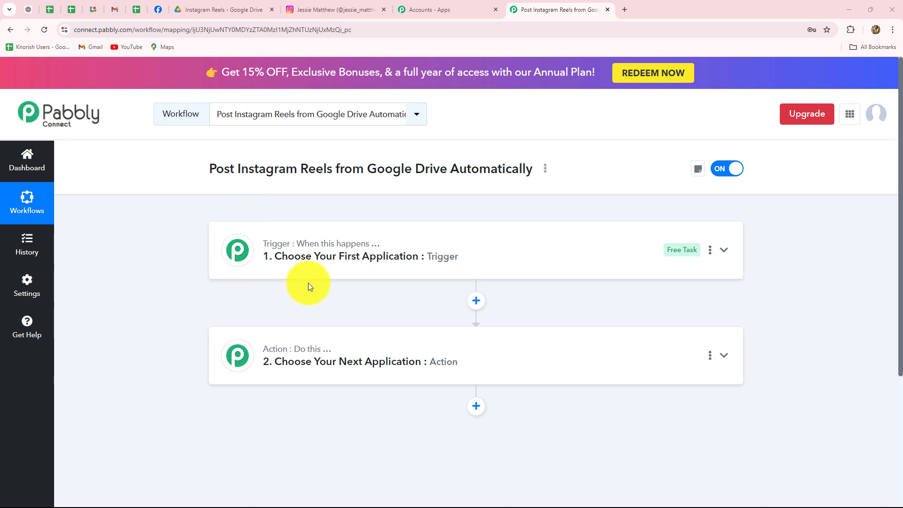
click(241, 10)
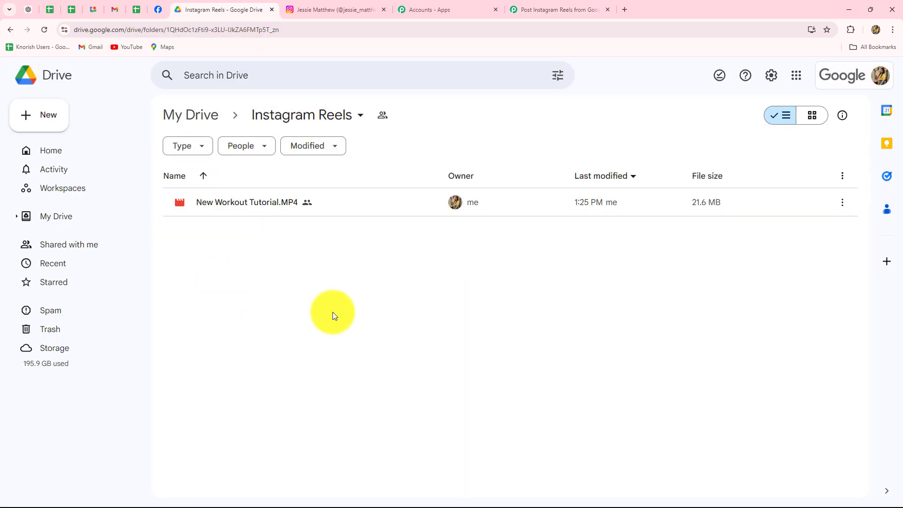
click(329, 11)
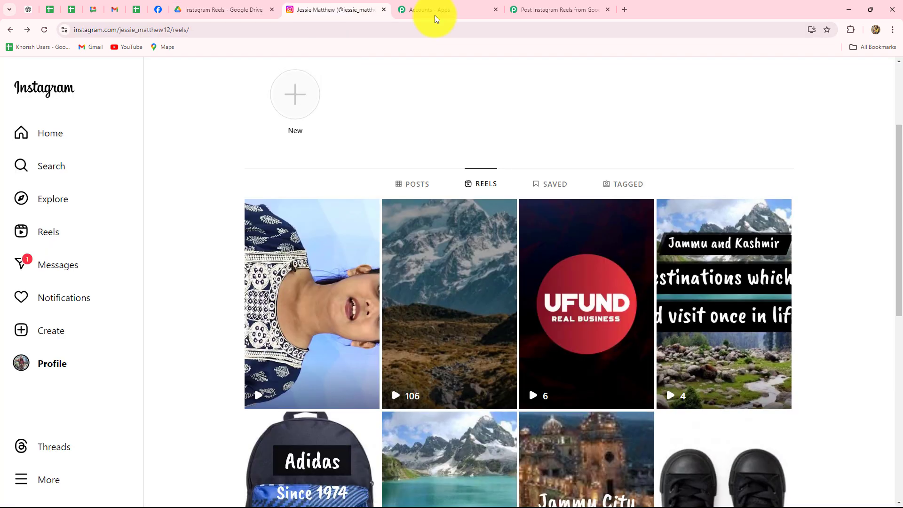
click(556, 9)
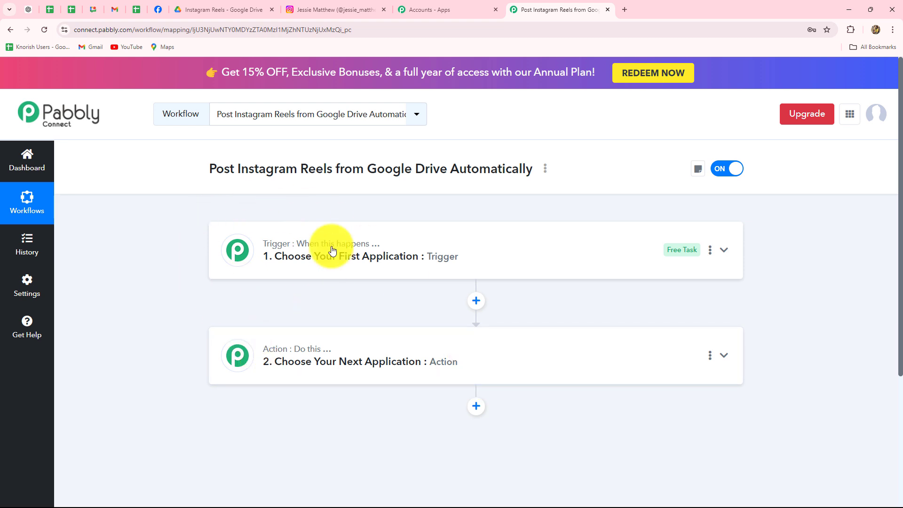
- Search for and choose Google Drive as the trigger app
click(292, 246)
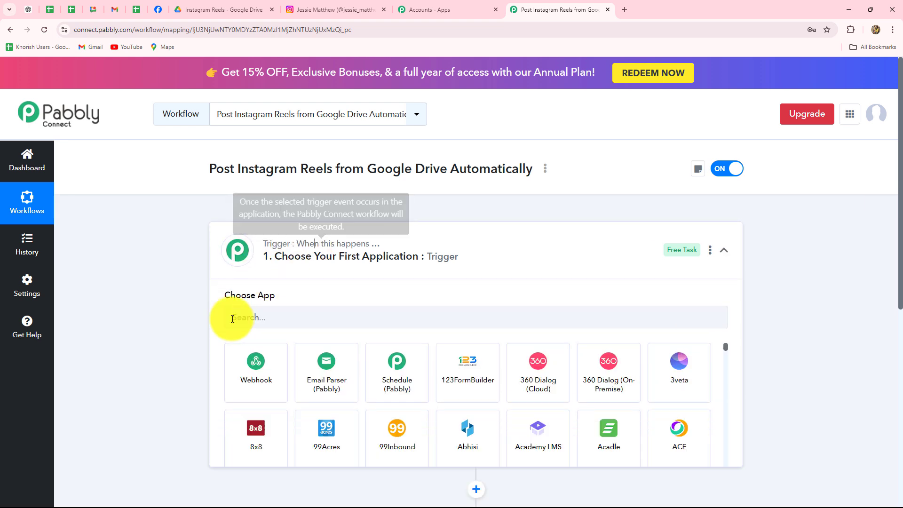
scroll(228, 317, down, 2)
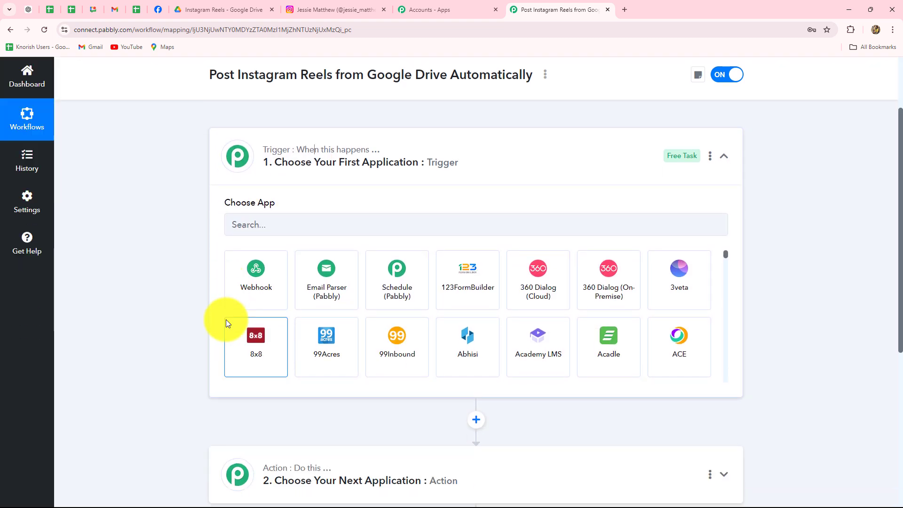
click(240, 225)
key(Caps_Lock)
text(Googl)
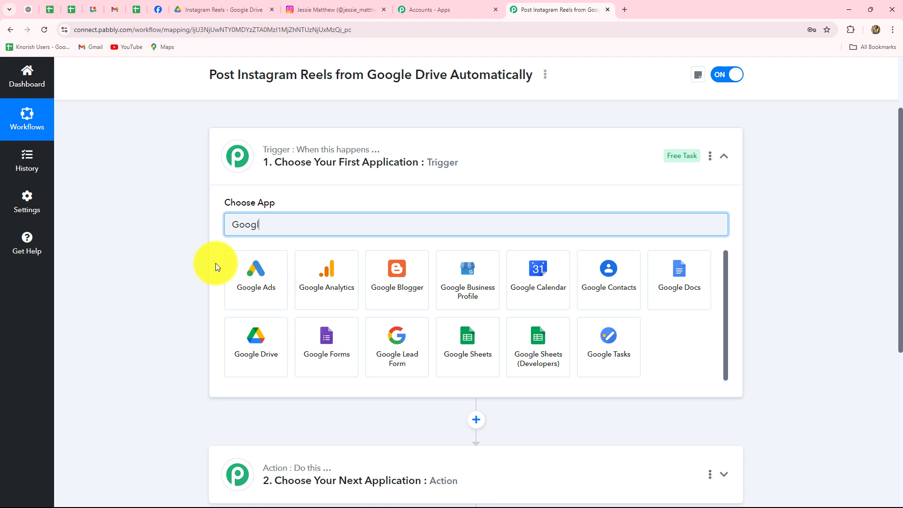
click(250, 357)
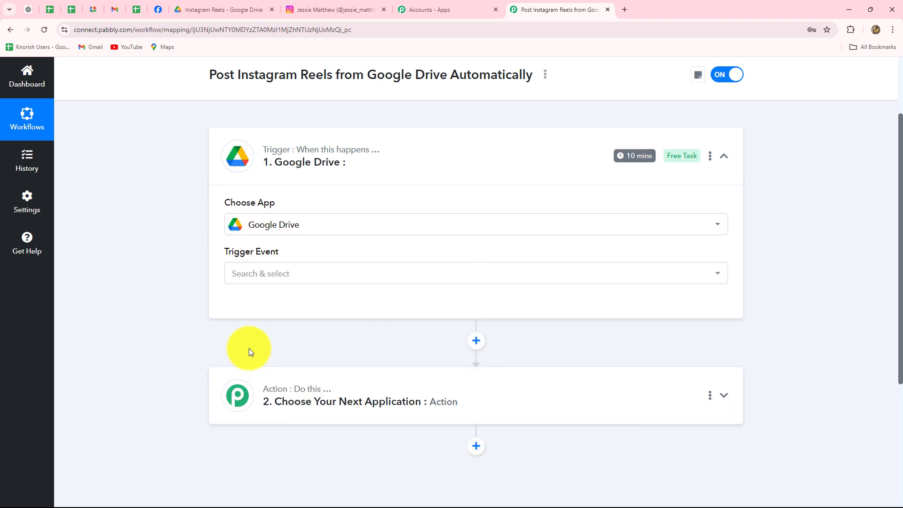
- Set the trigger event to New File in Specific Folder
click(240, 274)
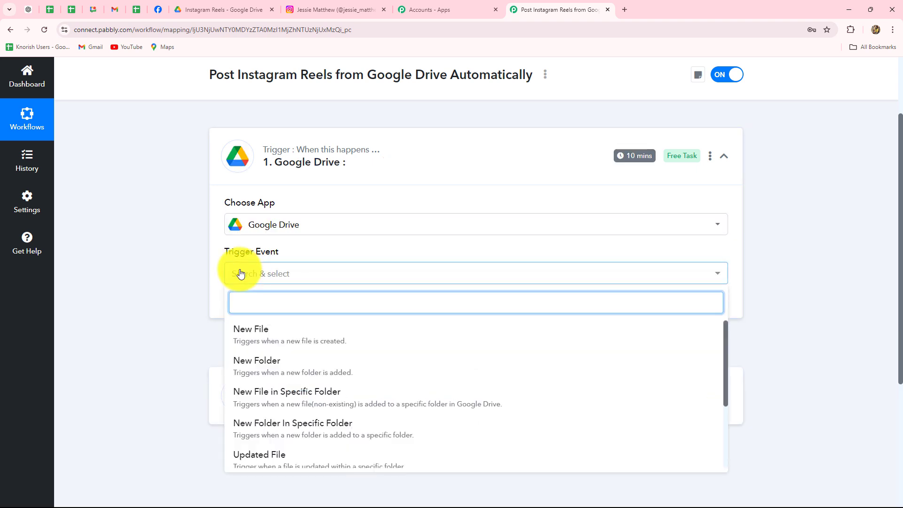
scroll(786, 301, down, 3)
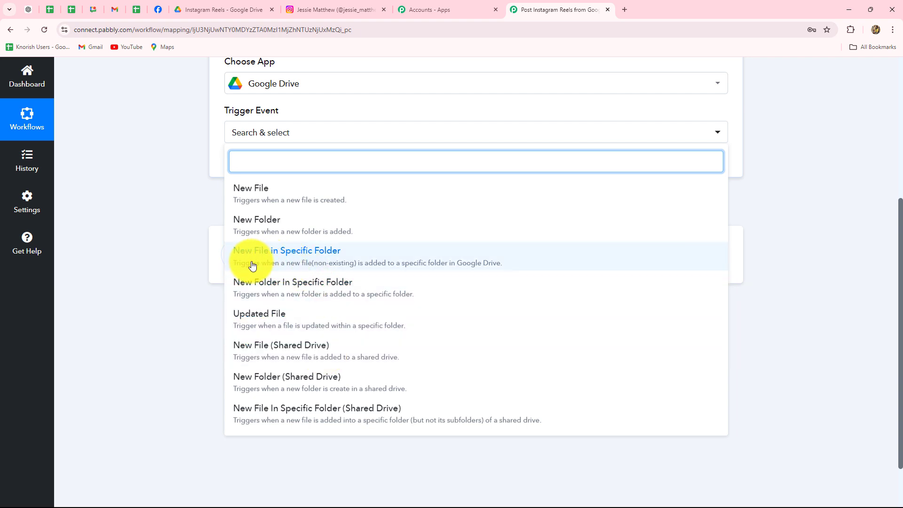
click(295, 258)
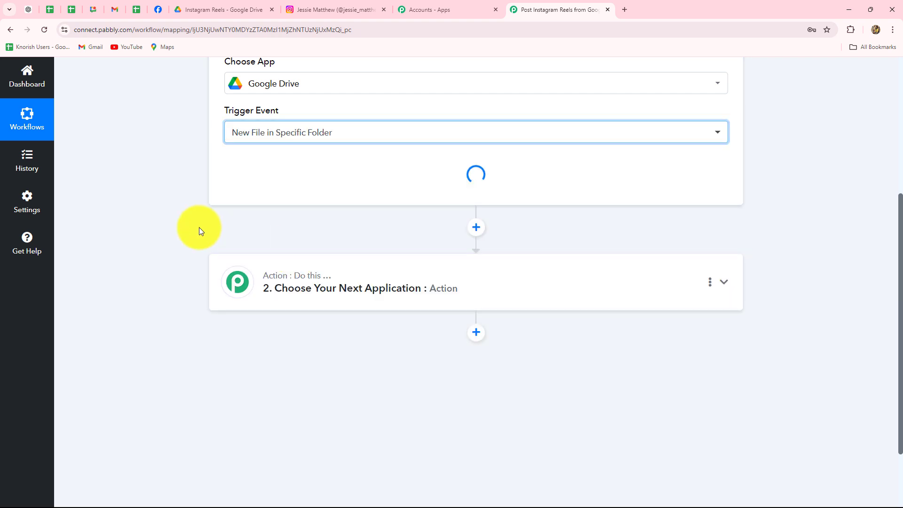
- Check the Instagram Reels folder in Google Drive, then return to the workflow
scroll(162, 232, up, 3)
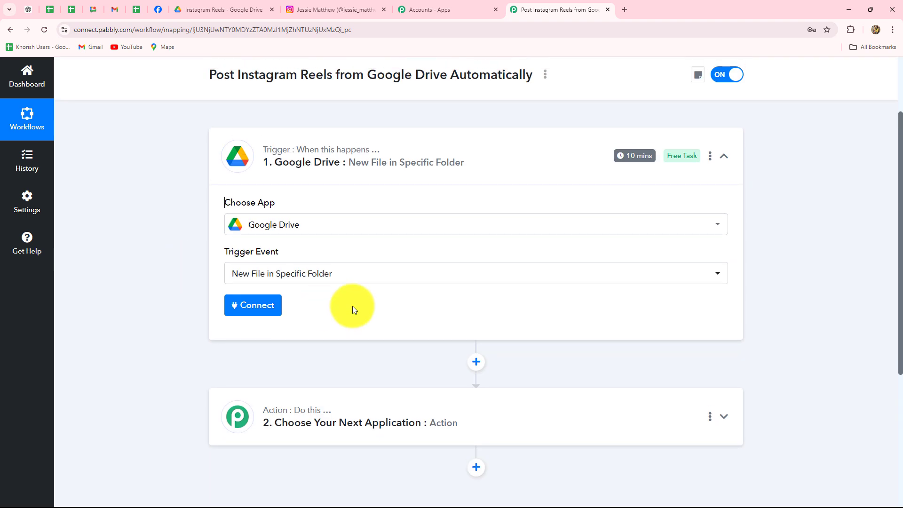
click(240, 11)
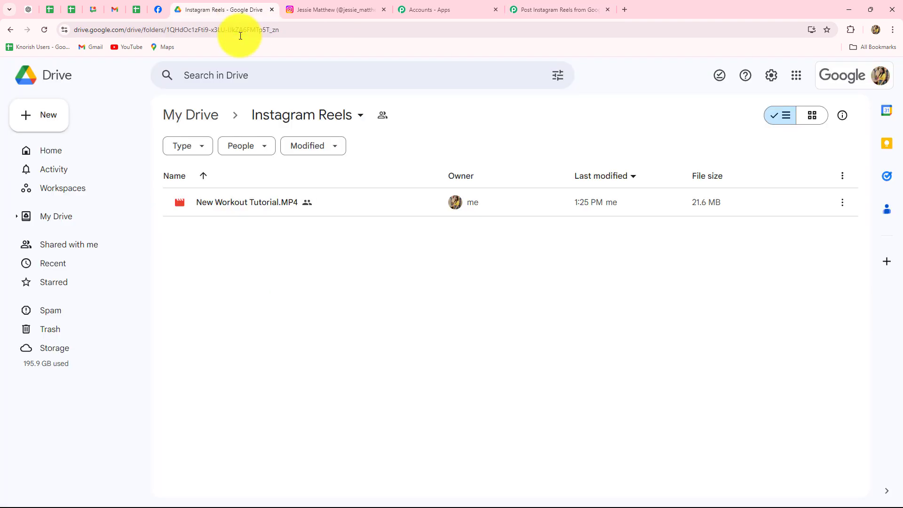
click(564, 9)
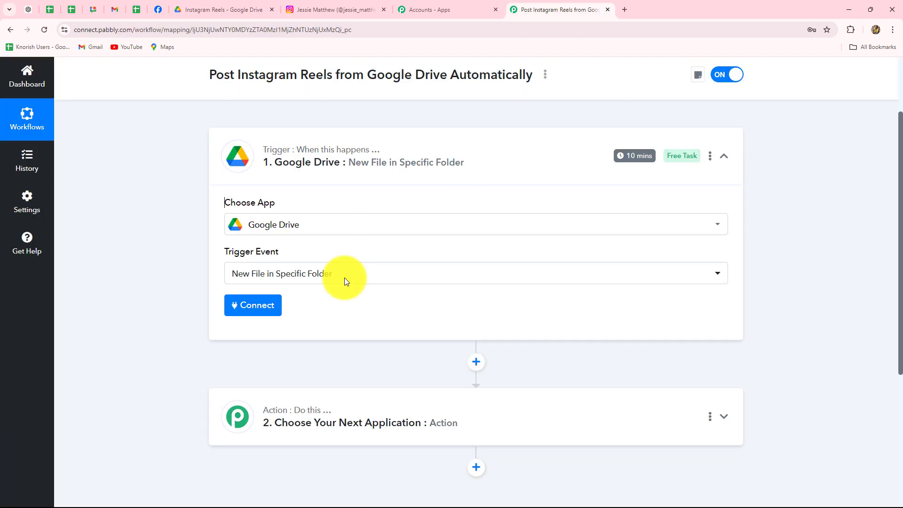
- Add a new Google Drive connection by signing in with Google and allowing access
click(237, 306)
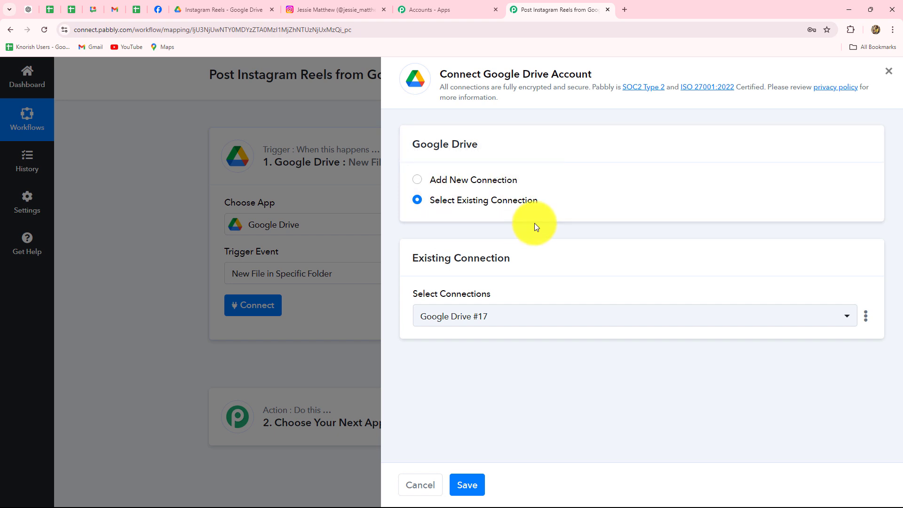
click(420, 183)
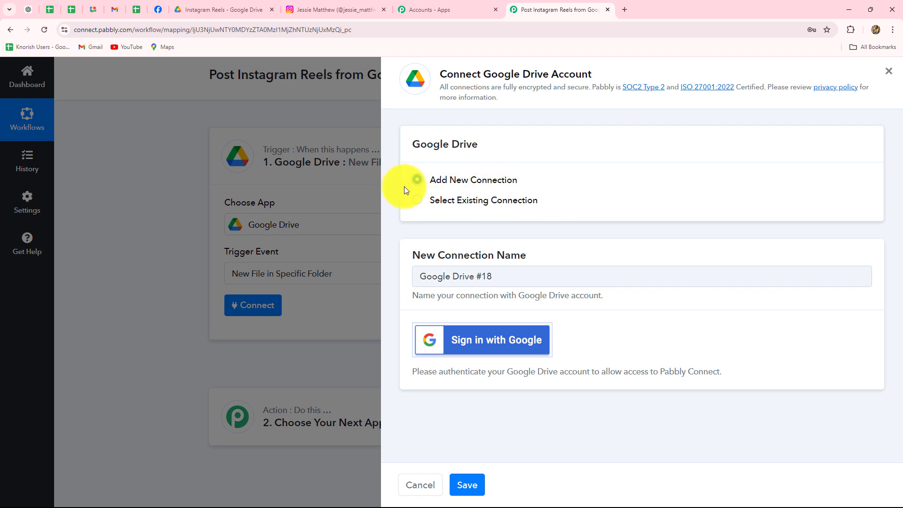
click(502, 341)
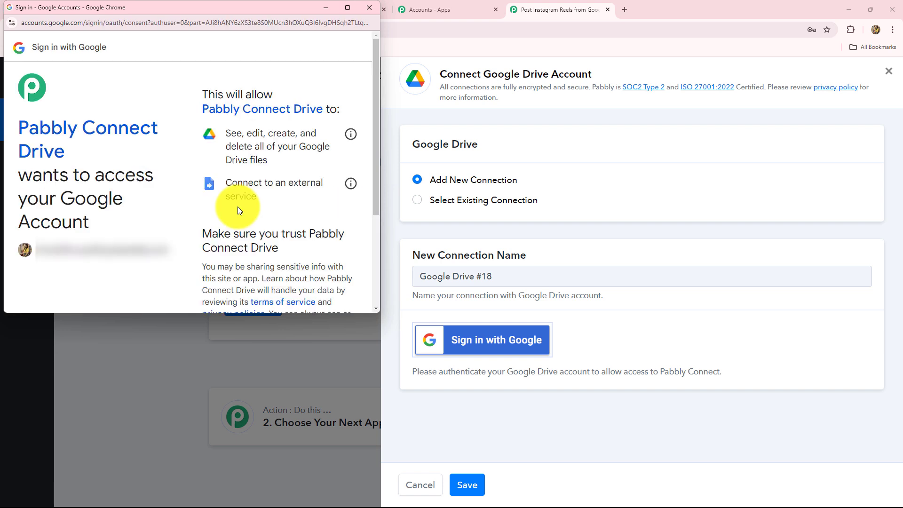
scroll(238, 206, down, 3)
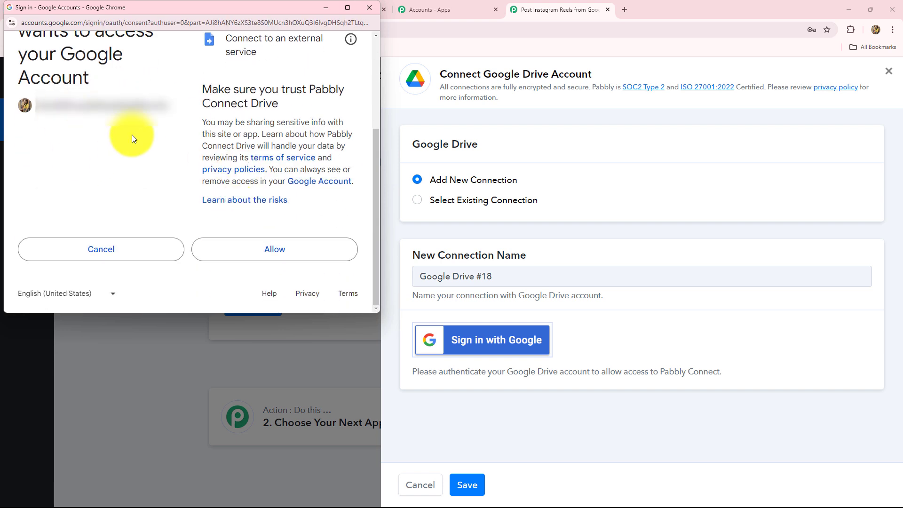
click(287, 260)
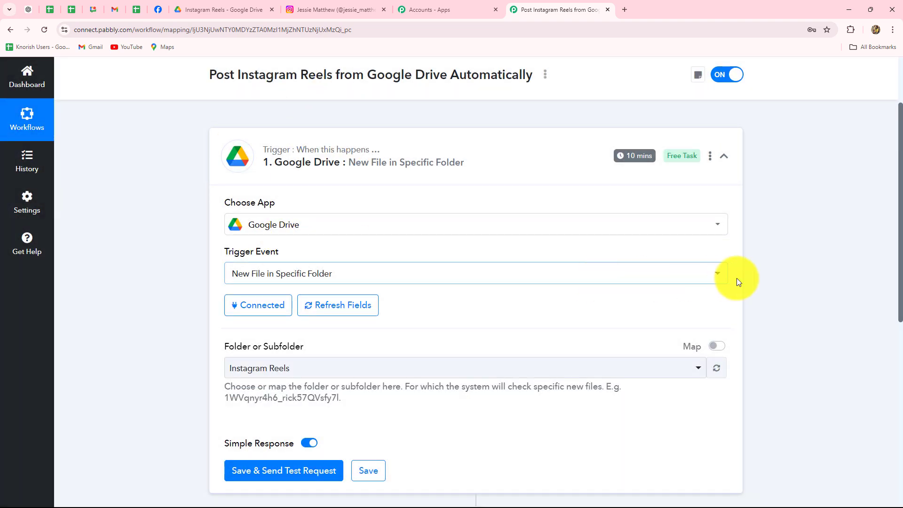
- Scroll to the Folder or Subfolder field showing Instagram Reels, then switch to Google Drive
scroll(809, 278, down, 2)
scroll(809, 278, down, 3)
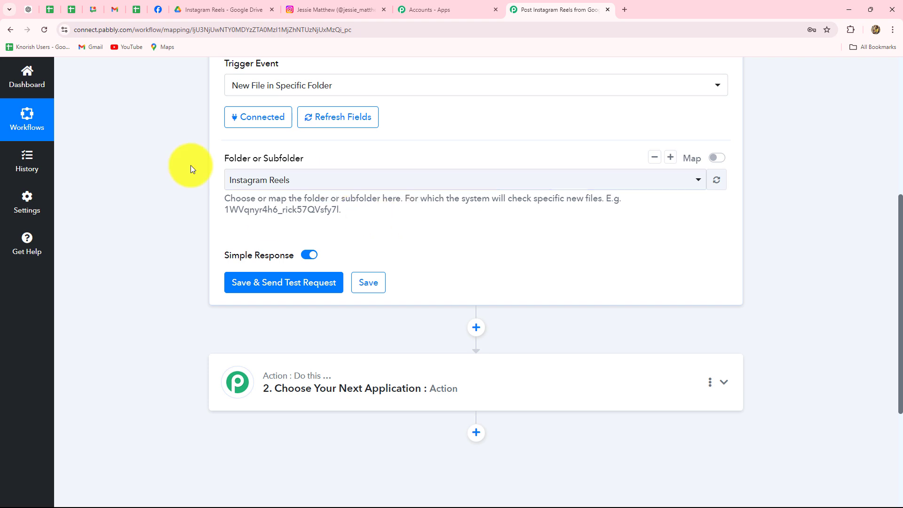
click(198, 7)
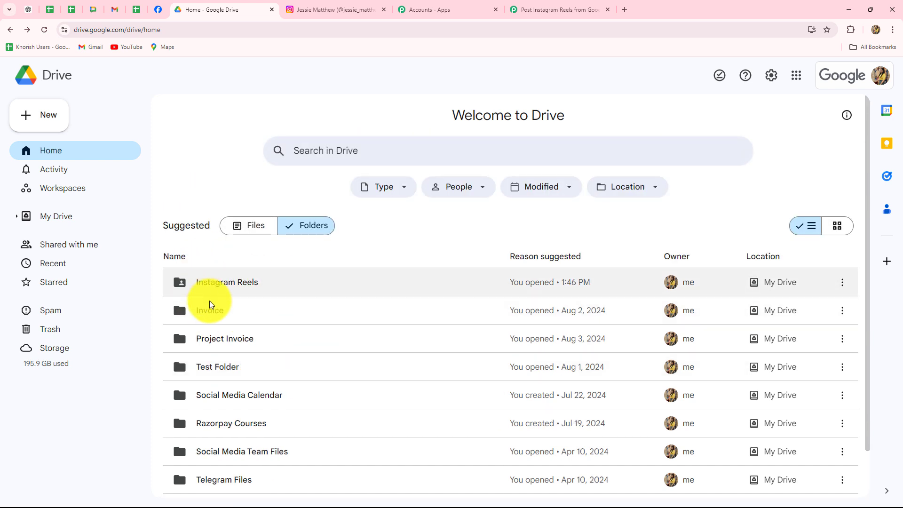
- Open the Instagram Reels folder in Drive, then return to the Pabbly workflow
click(249, 281)
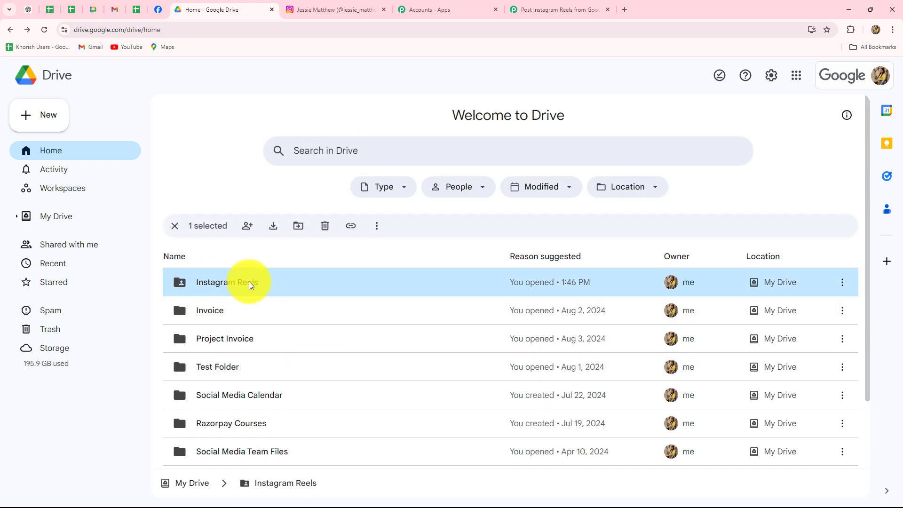
double_click(249, 281)
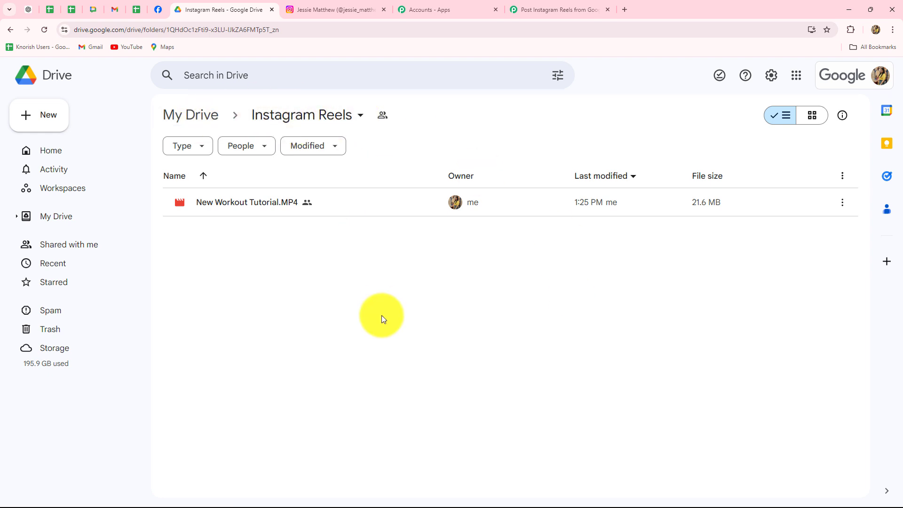
click(533, 11)
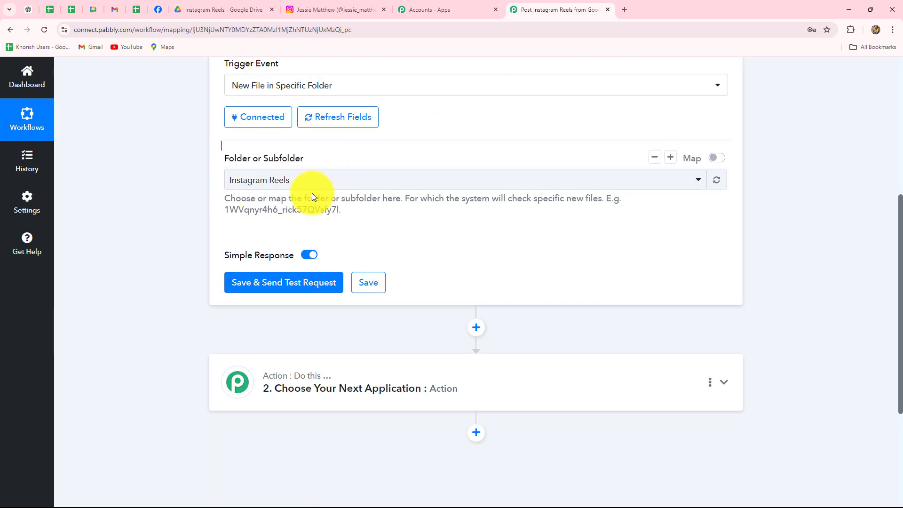
- Keep Instagram Reels selected as the trigger's watched folder
click(344, 182)
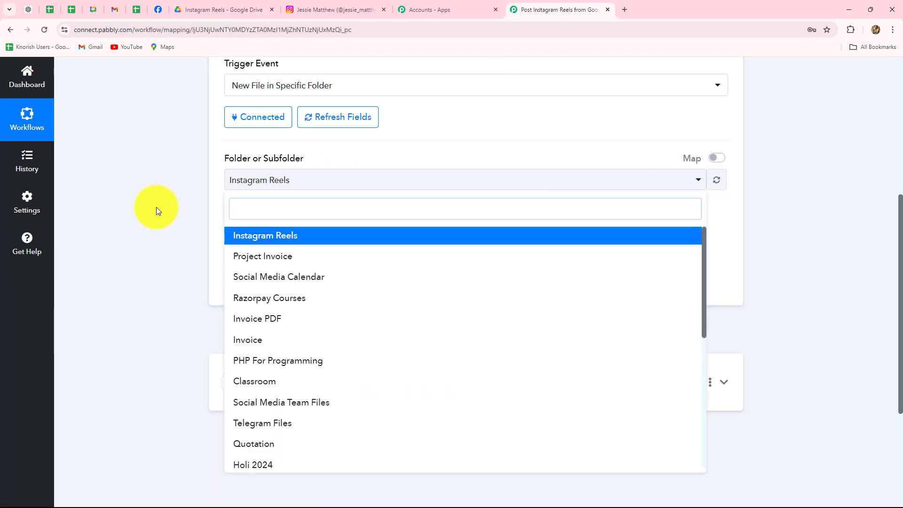
click(156, 207)
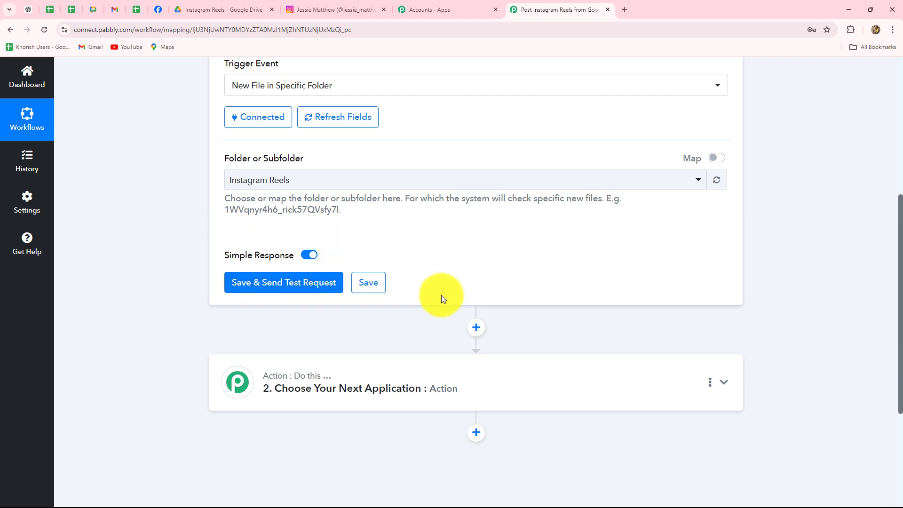
scroll(439, 279, up, 5)
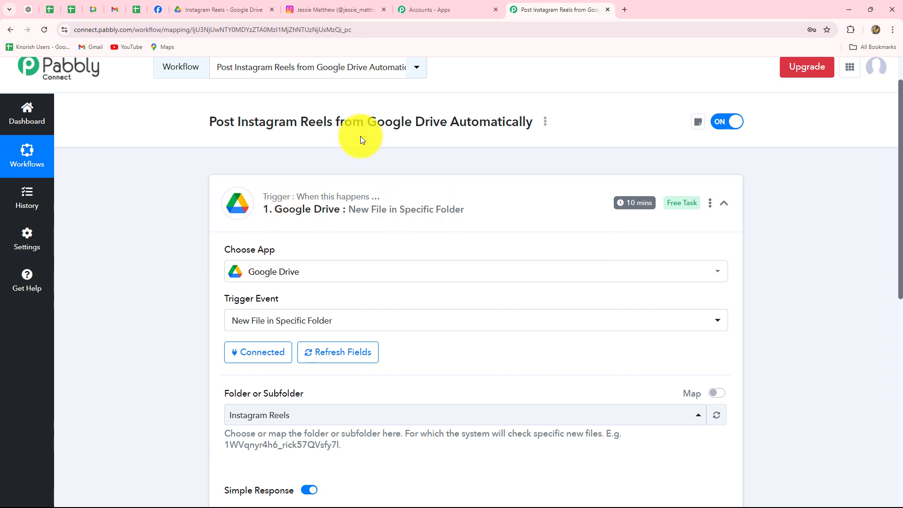
- Compare the Drive Instagram Reels folder with the workflow, ending on the Drive folder
click(244, 9)
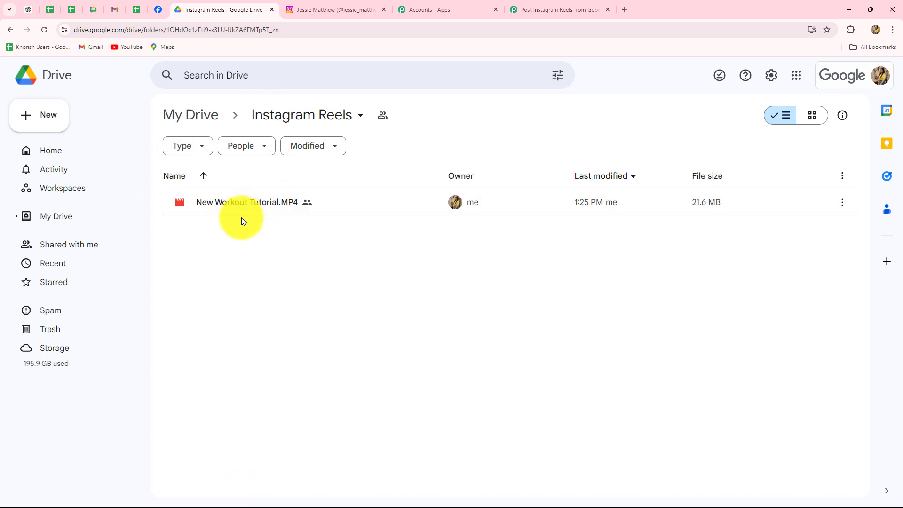
click(529, 12)
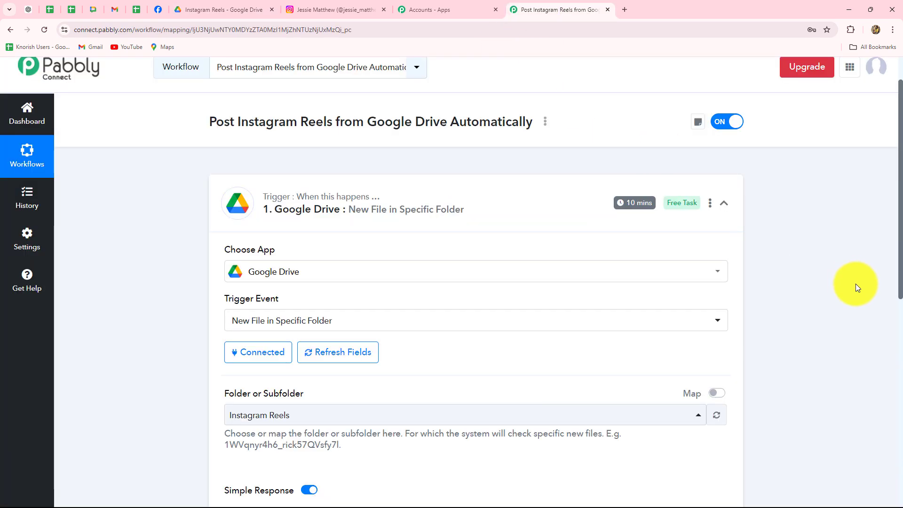
click(221, 11)
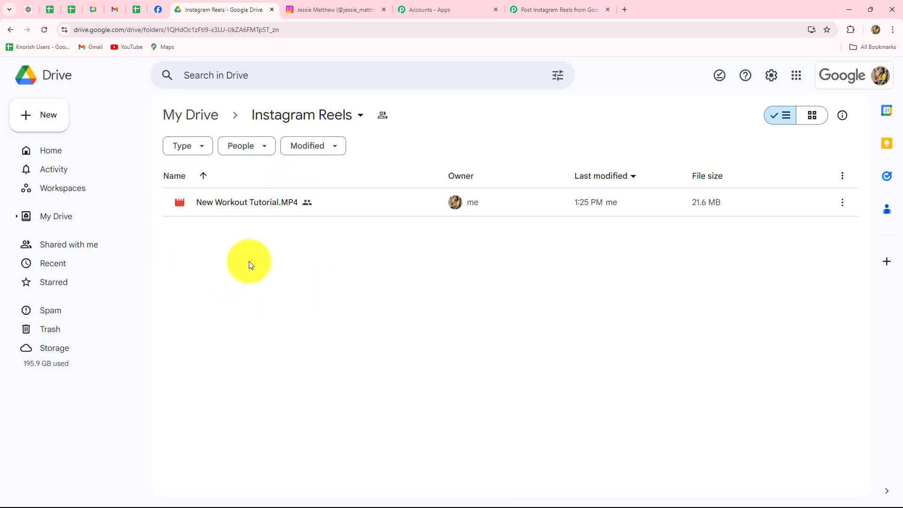
click(554, 11)
scroll(841, 343, down, 5)
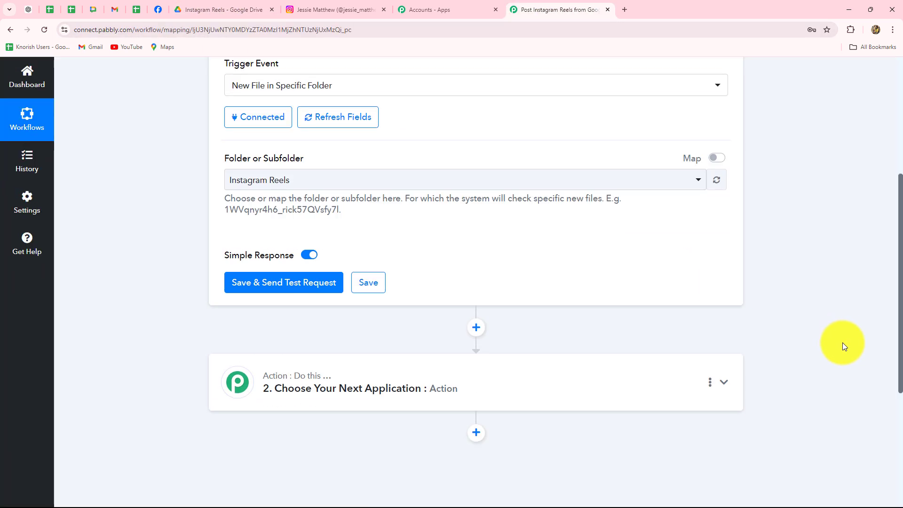
scroll(842, 343, up, 3)
mouse_move(634, 111)
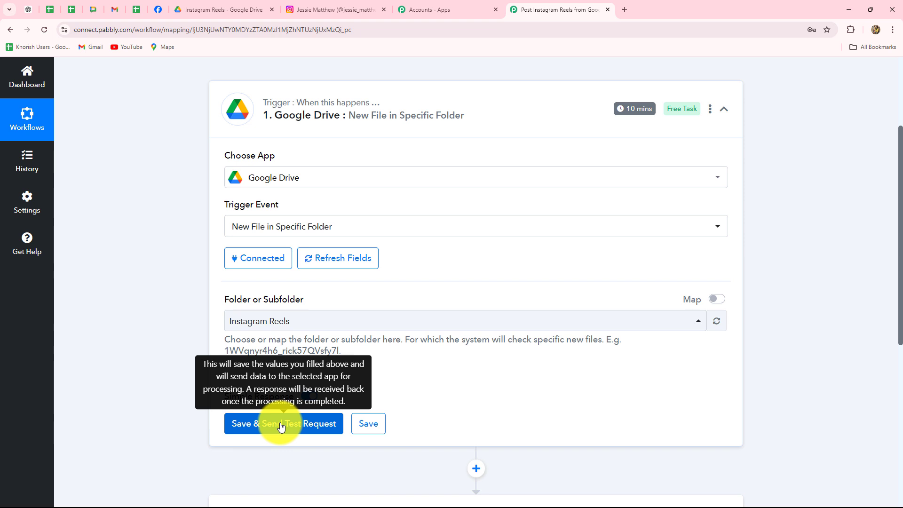
click(206, 9)
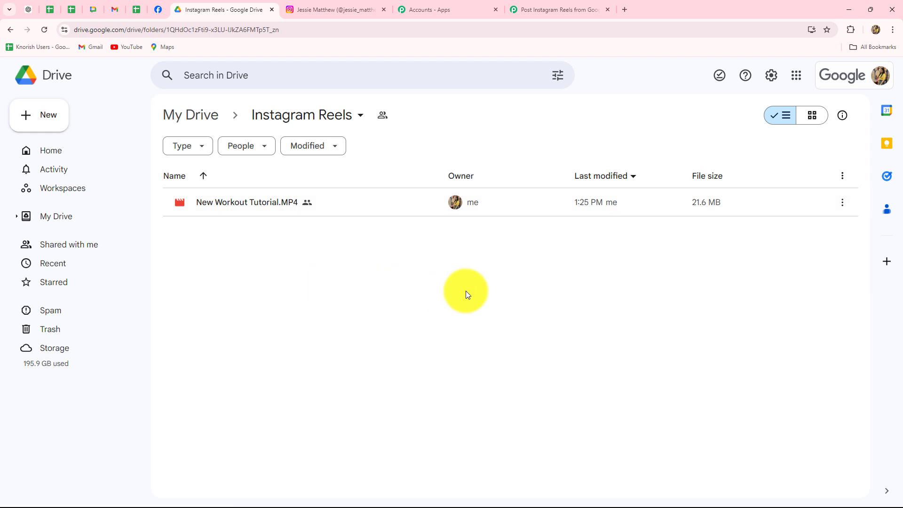
click(522, 9)
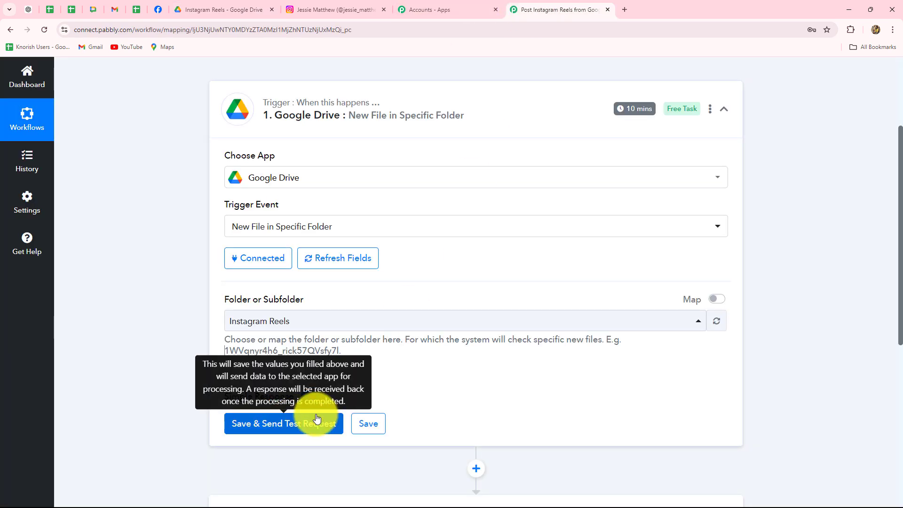
click(209, 10)
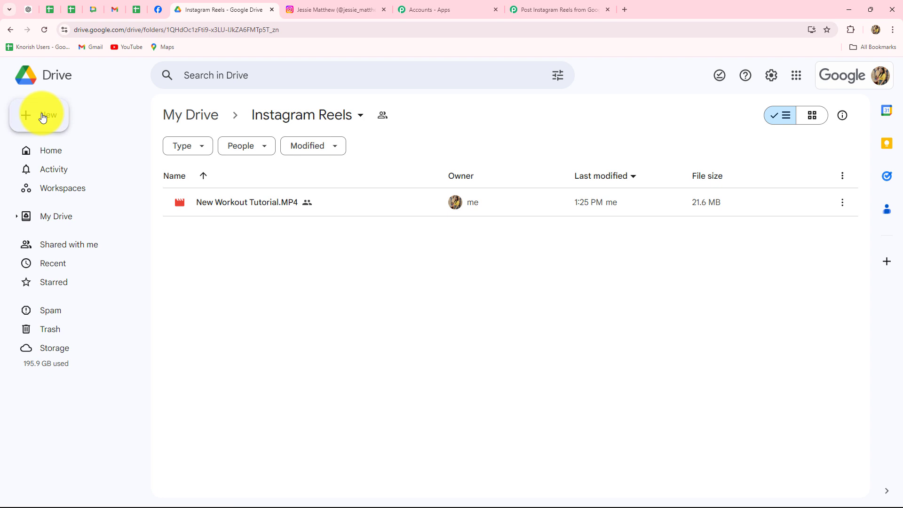
- Upload Your daily dose of motivation.MP4 into the Instagram Reels folder and return to the workflow
click(44, 117)
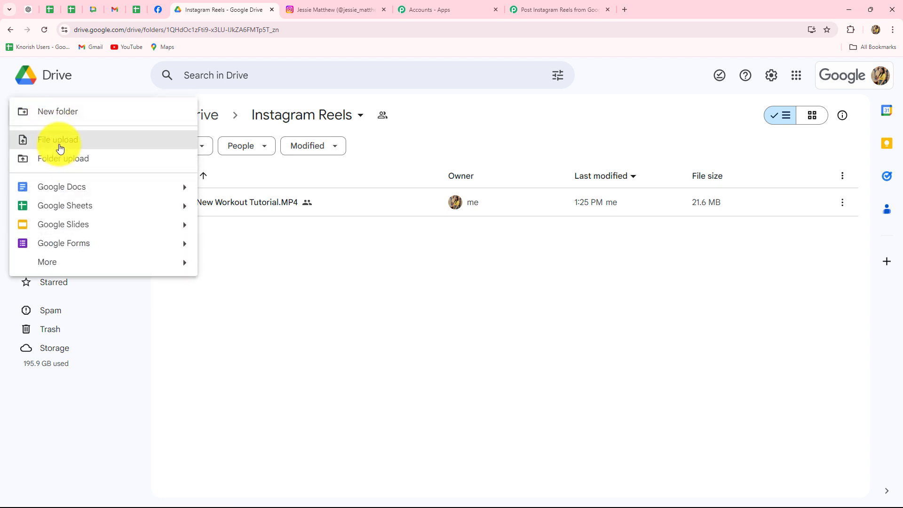
click(60, 149)
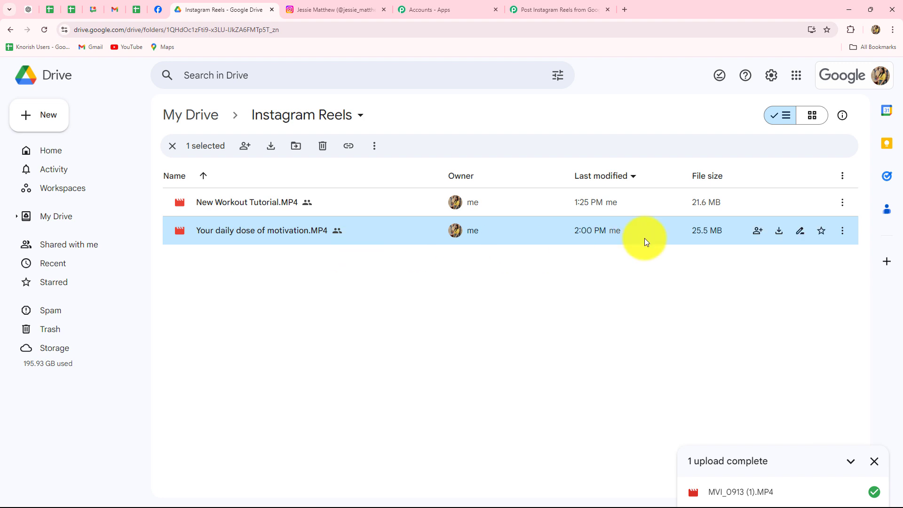
click(535, 6)
- Check the trigger response's WebContentLink and its Title 'Your daily dose of motivation.MP4'
scroll(161, 318, down, 4)
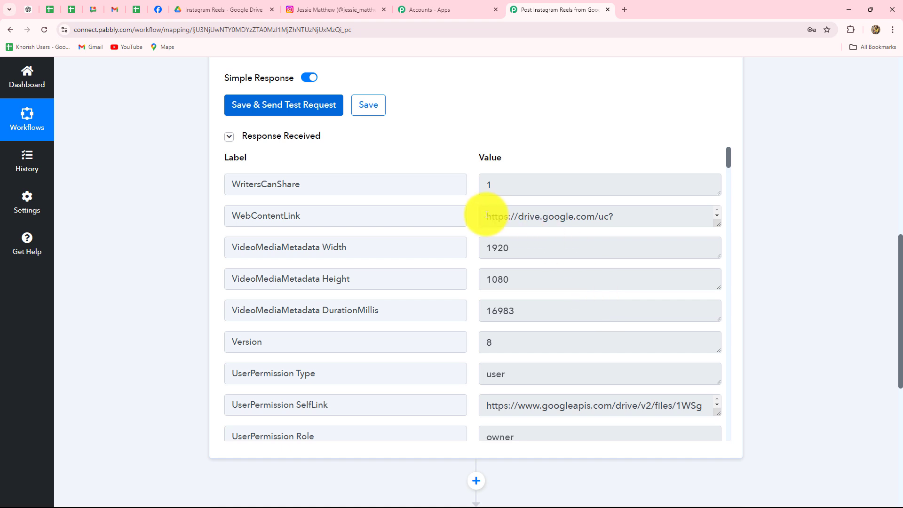
drag(484, 216, 645, 222)
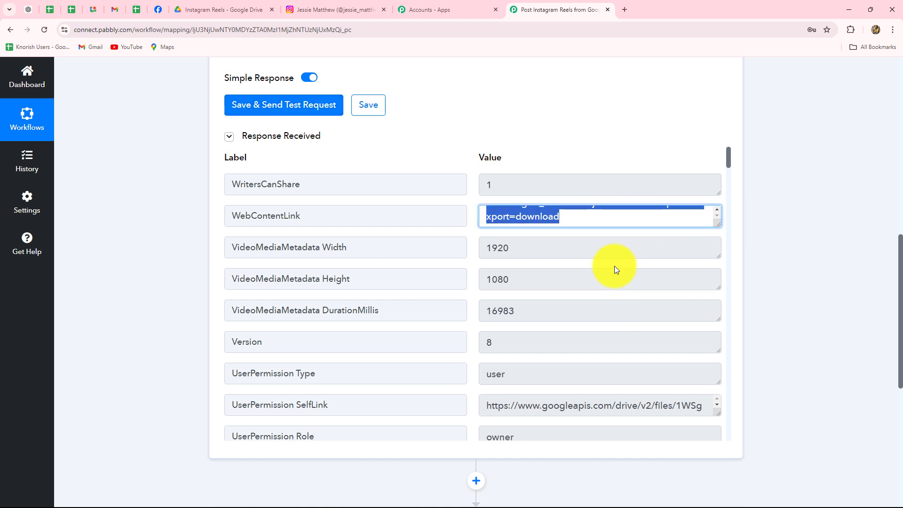
scroll(614, 266, down, 3)
scroll(598, 348, down, 3)
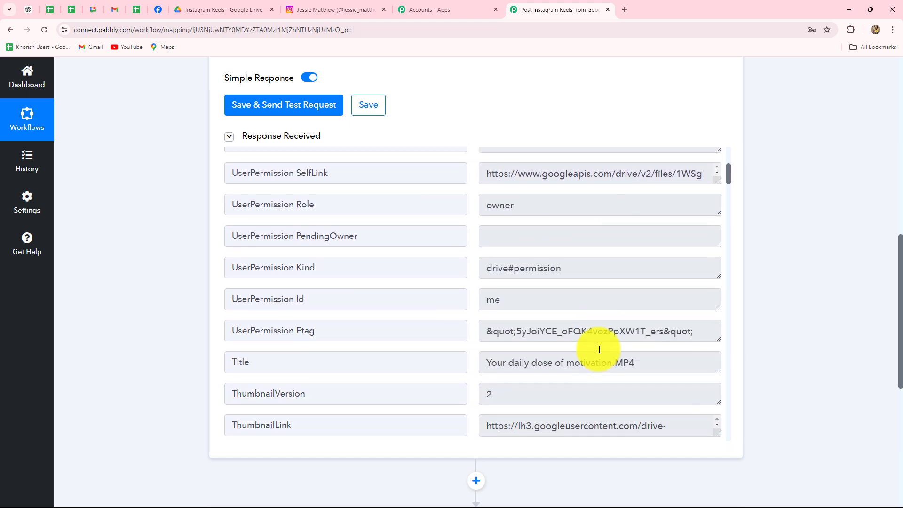
click(576, 309)
key(ctrl+a)
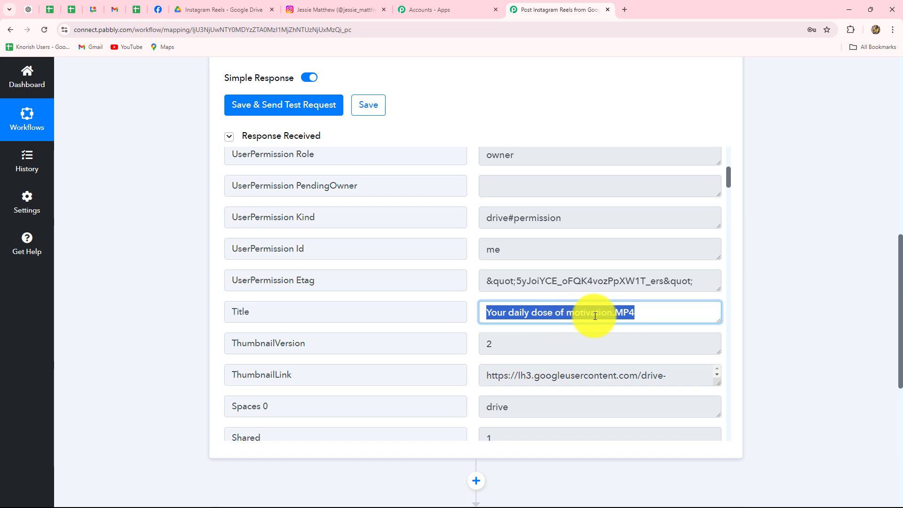
- Compare the response Title with the file in the Google Drive folder
click(208, 6)
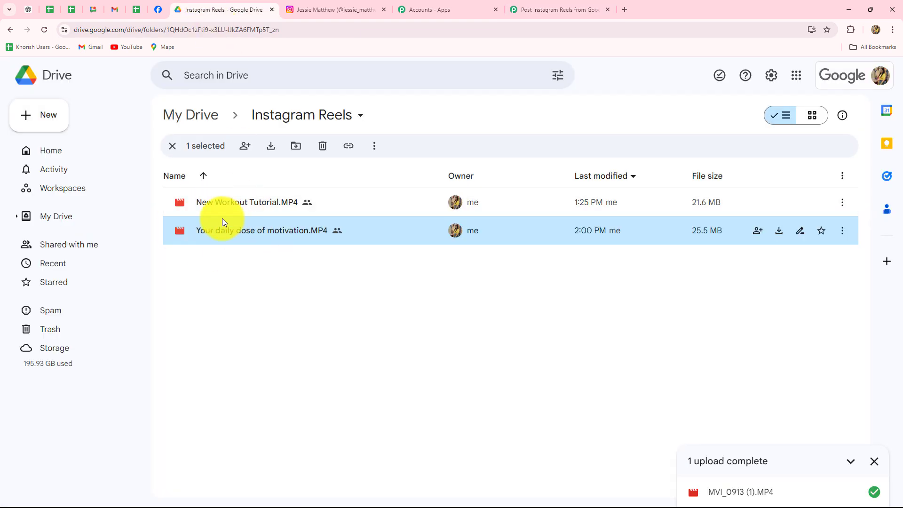
click(532, 9)
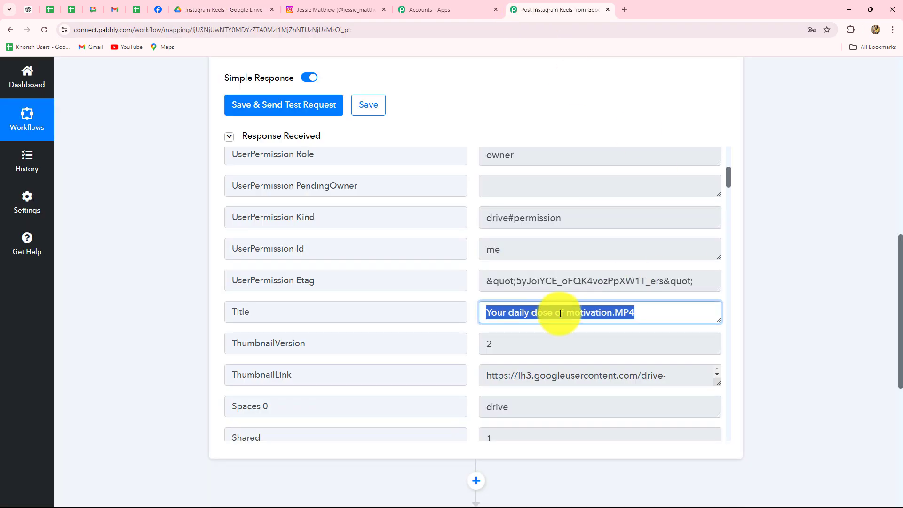
scroll(537, 397, down, 4)
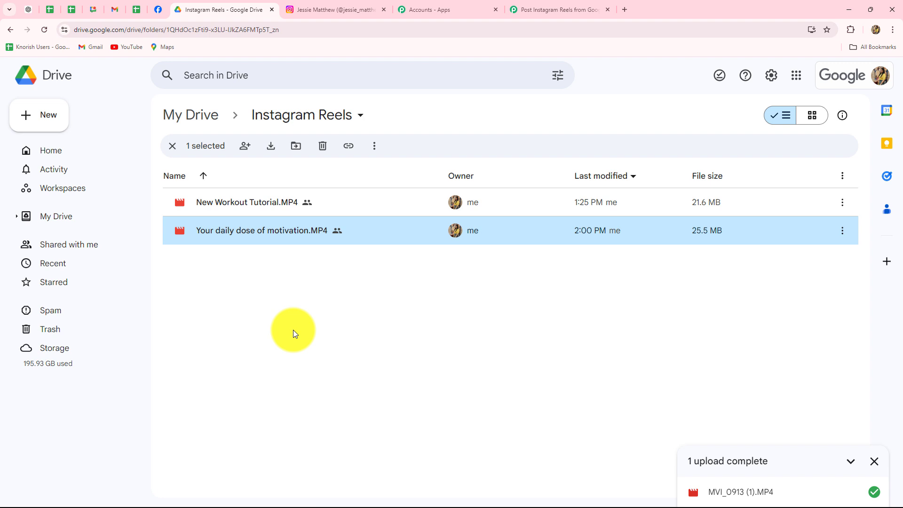
click(555, 9)
scroll(808, 280, up, 10)
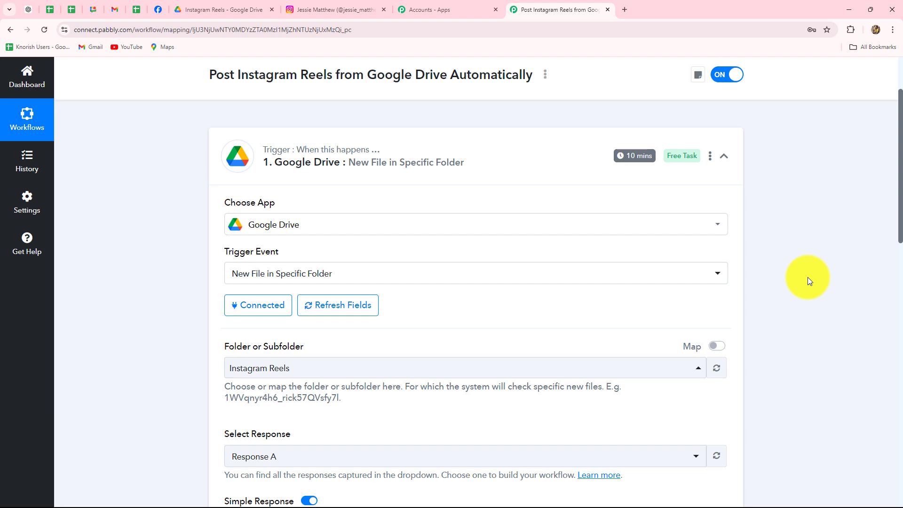
scroll(808, 277, down, 10)
scroll(642, 319, up, 4)
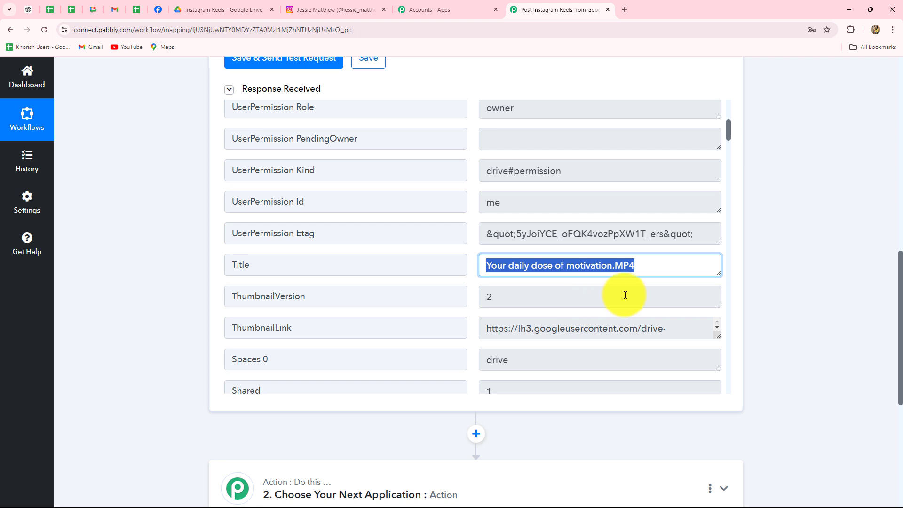
key(Right)
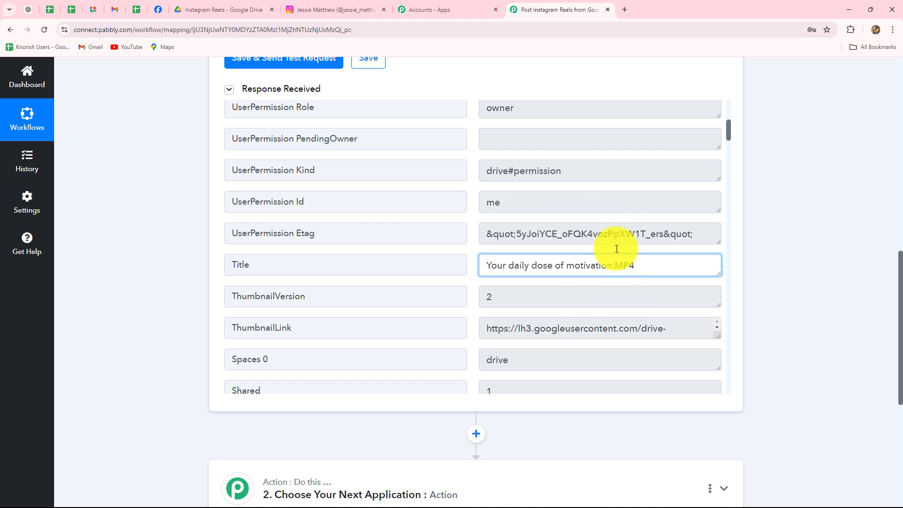
- Bring up the Instagram account's existing Reels grid
scroll(897, 308, down, 1)
scroll(897, 308, down, 5)
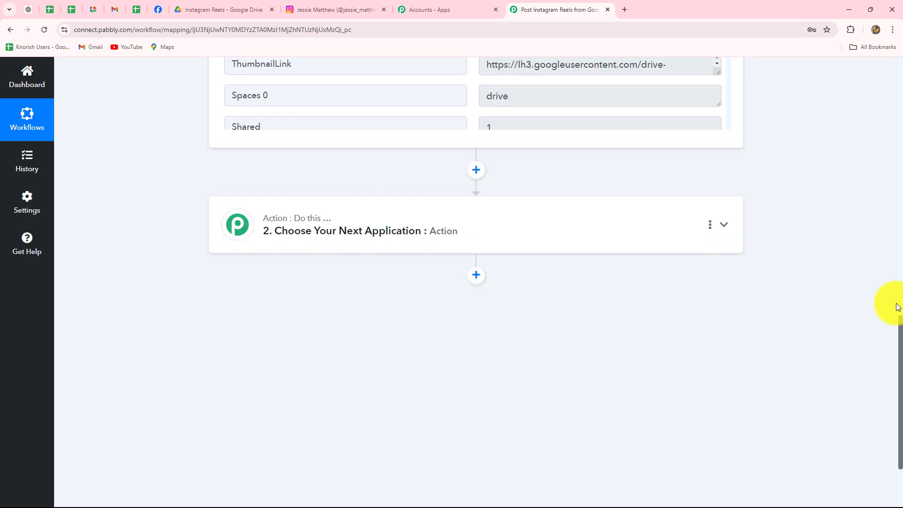
click(312, 10)
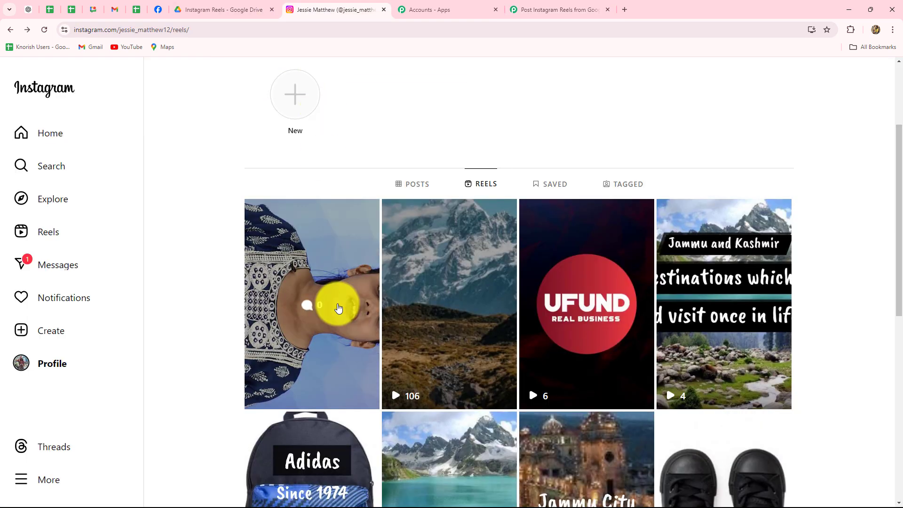
- Set the second step's app to Instagram for Business by searching 'Insta'
click(528, 7)
scroll(282, 301, down, 4)
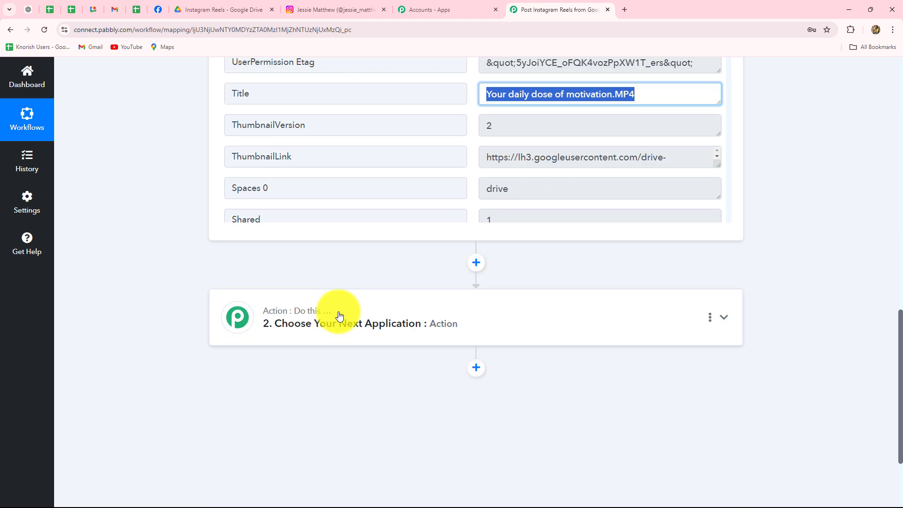
click(337, 317)
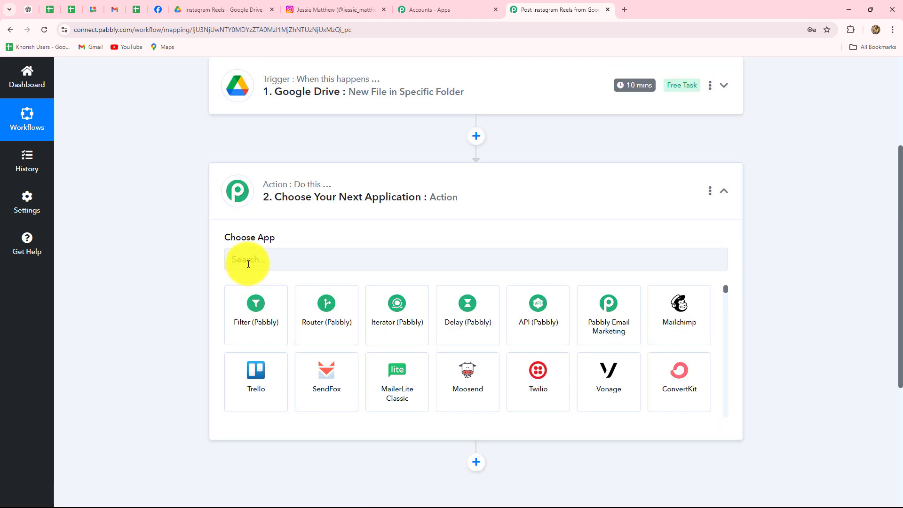
click(248, 263)
text(Insta)
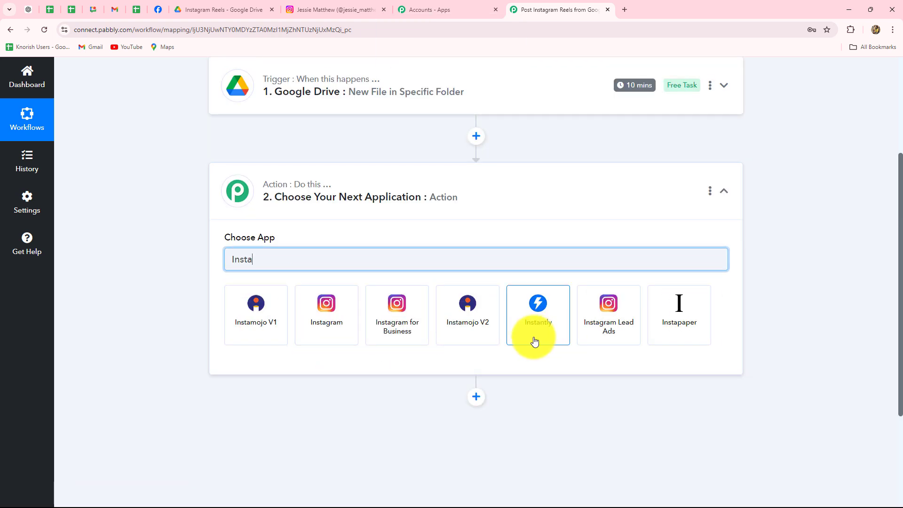
click(534, 336)
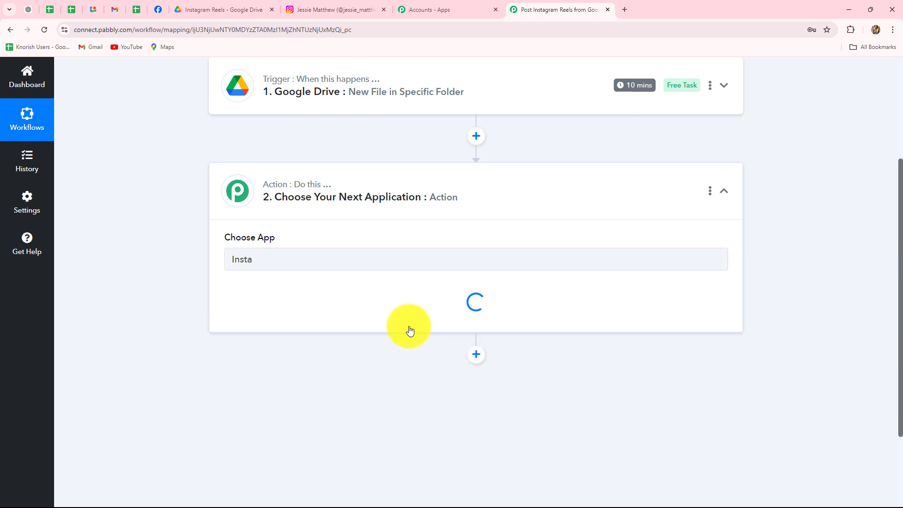
- Choose Create Reel Video as the action event and start connecting the account
click(313, 8)
click(522, 12)
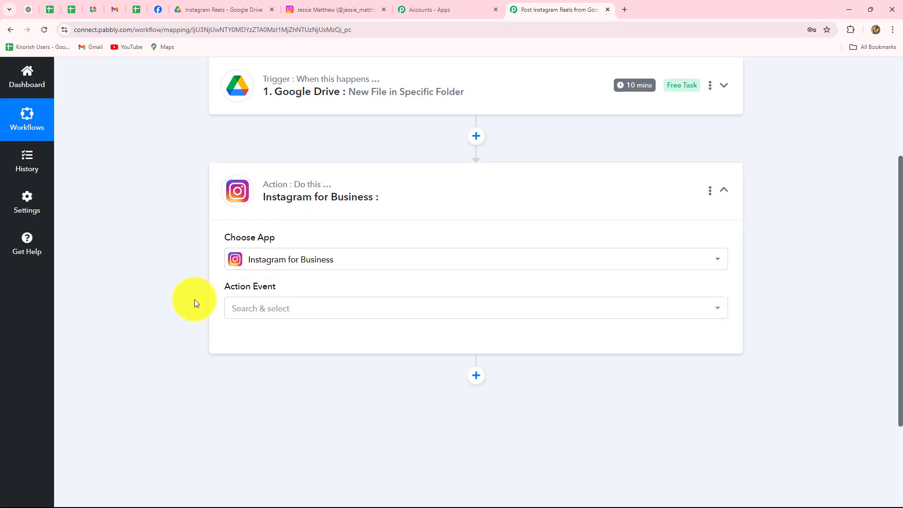
scroll(196, 294, down, 3)
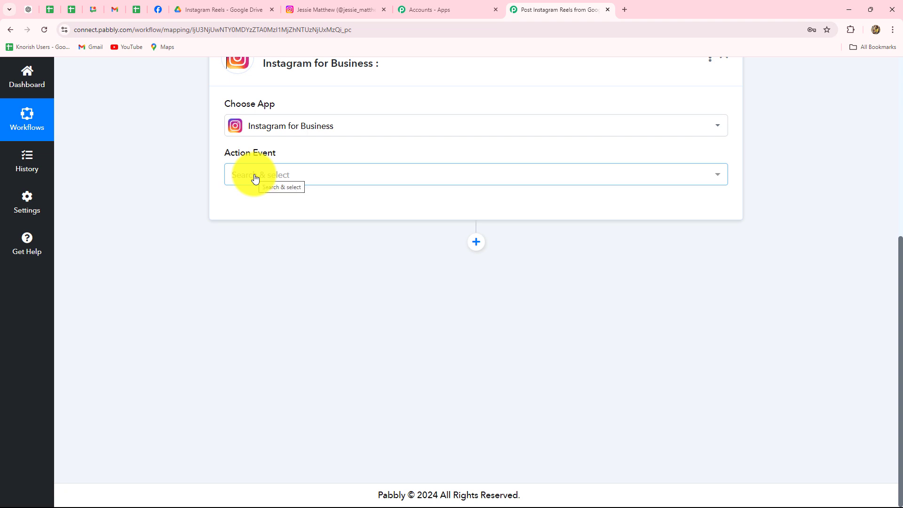
click(254, 175)
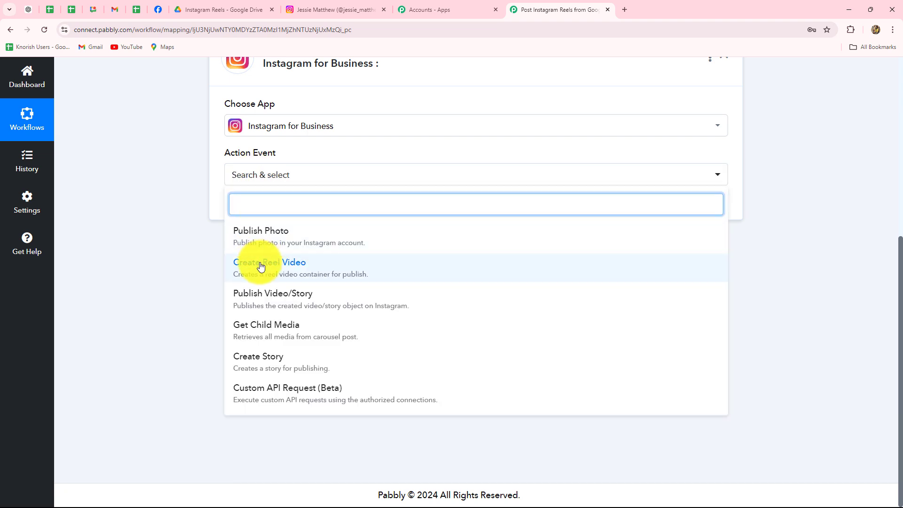
click(258, 264)
click(254, 209)
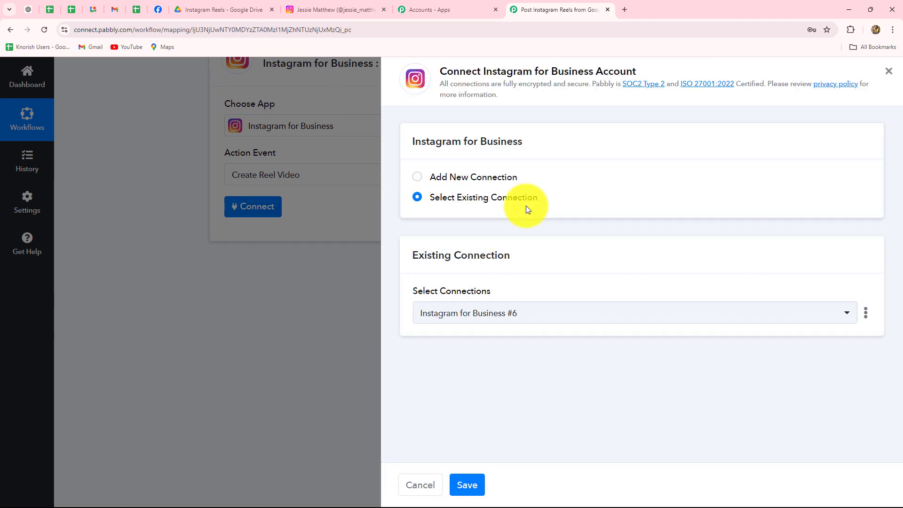
- Save the existing Instagram for Business #6 connection and review the reel fields
click(417, 178)
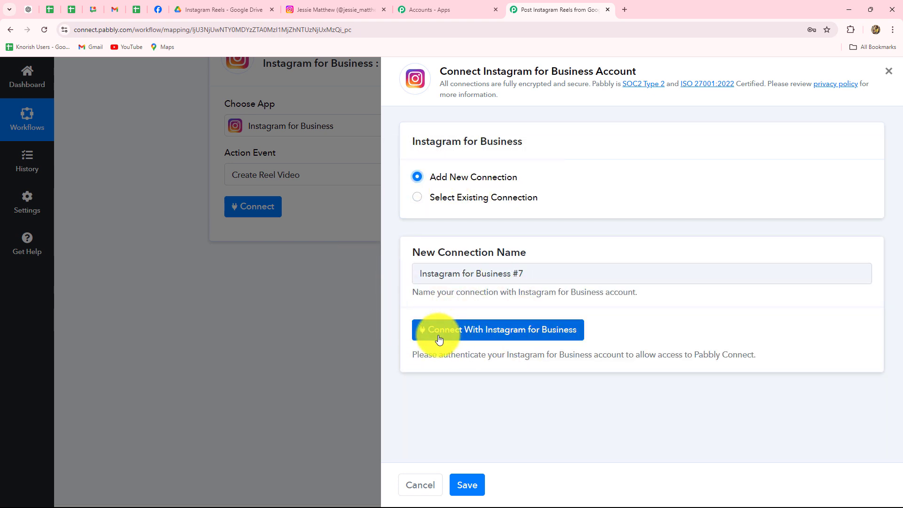
click(417, 197)
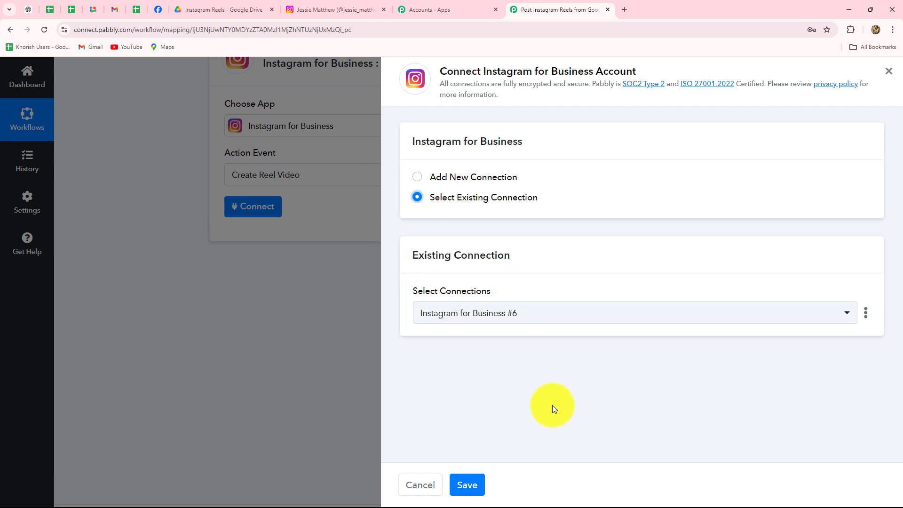
click(466, 483)
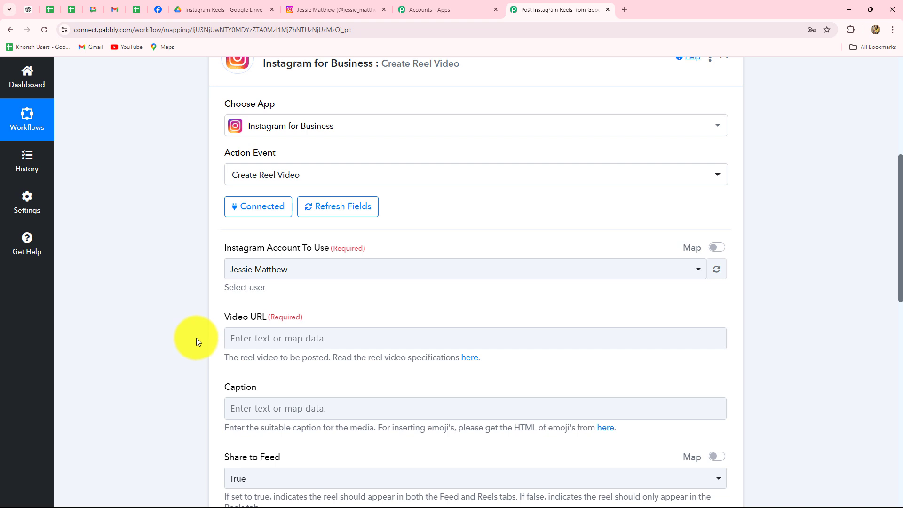
scroll(196, 338, down, 3)
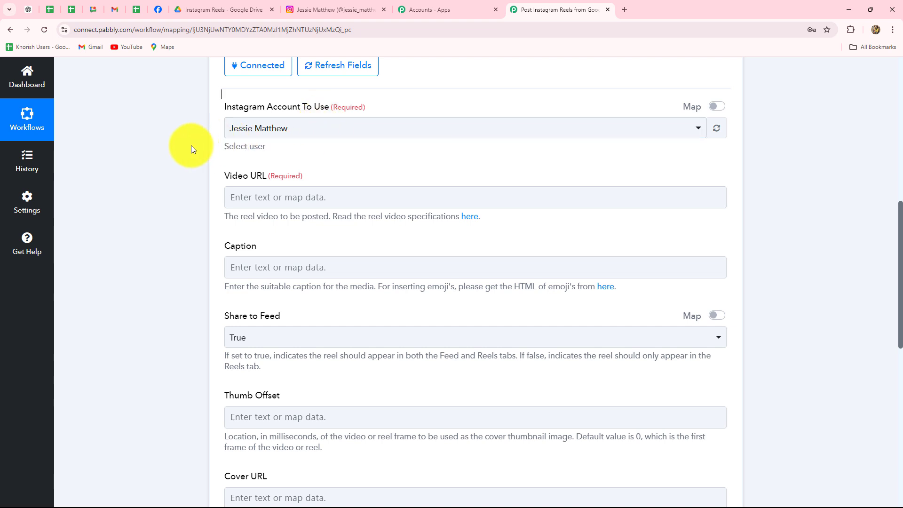
scroll(178, 147, down, 2)
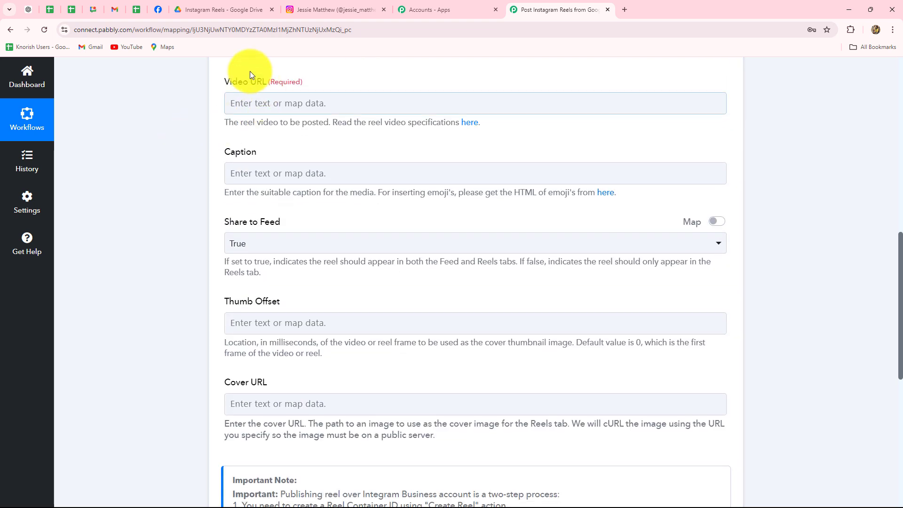
click(321, 108)
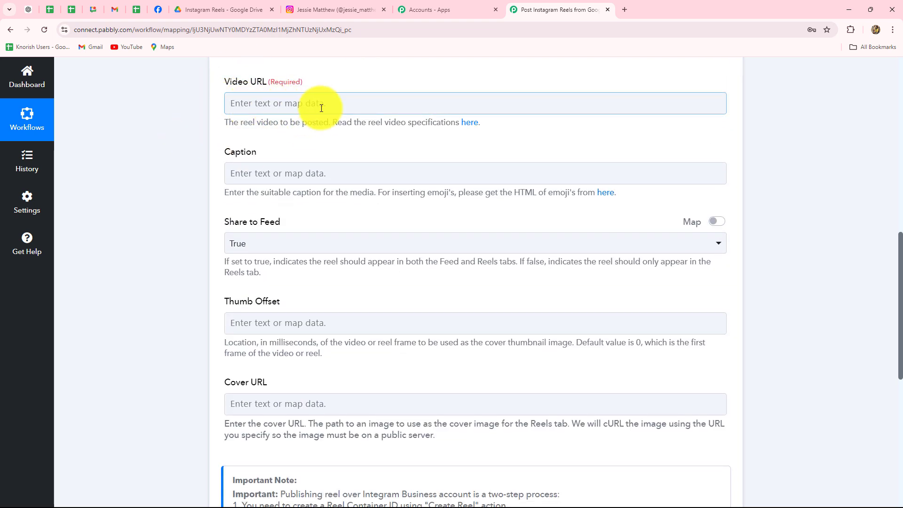
- Map the Google Drive: New File in Specific Folder WebContentLink into Video URL
scroll(357, 328, up, 1)
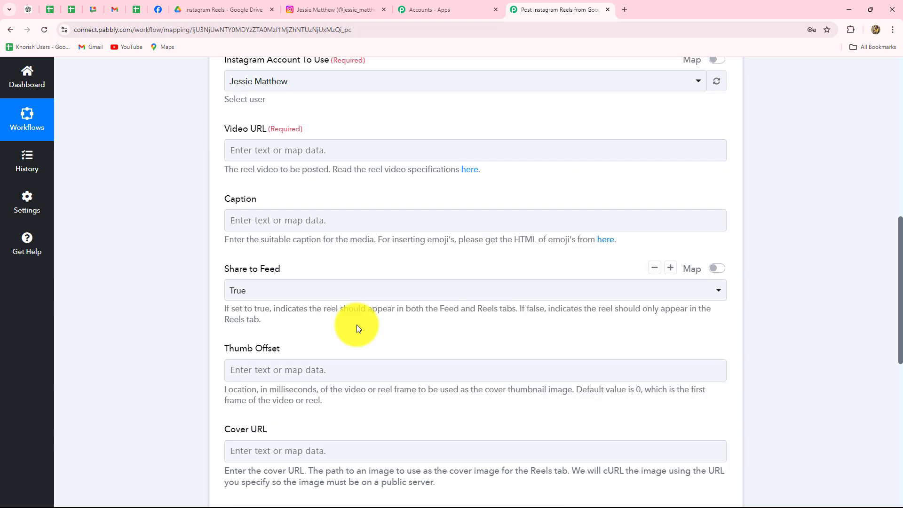
click(288, 150)
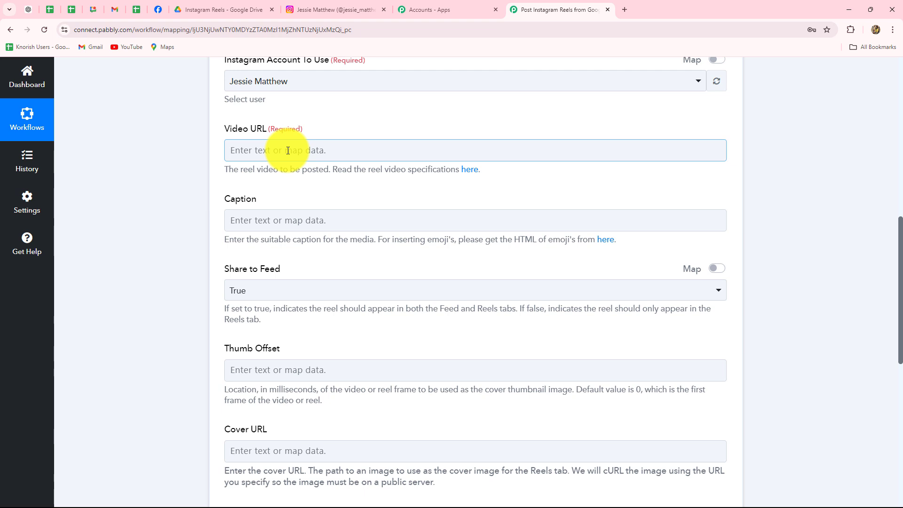
click(288, 150)
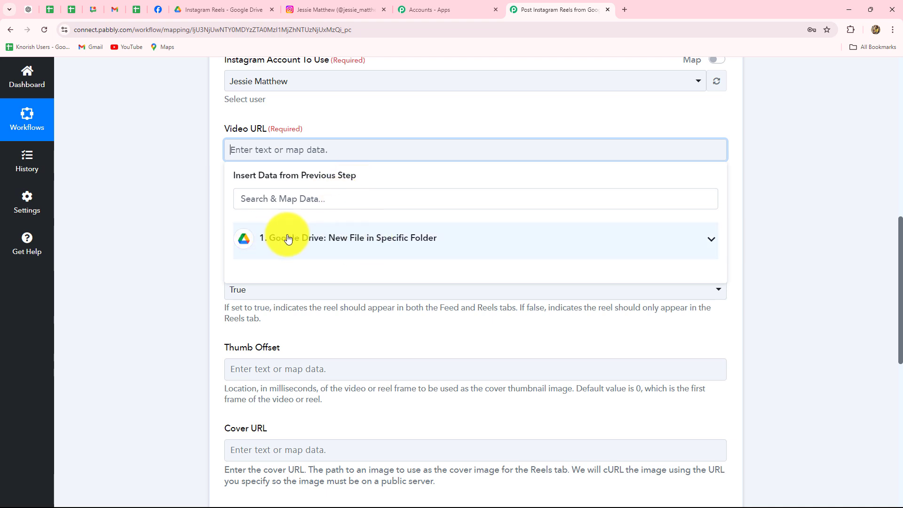
click(330, 239)
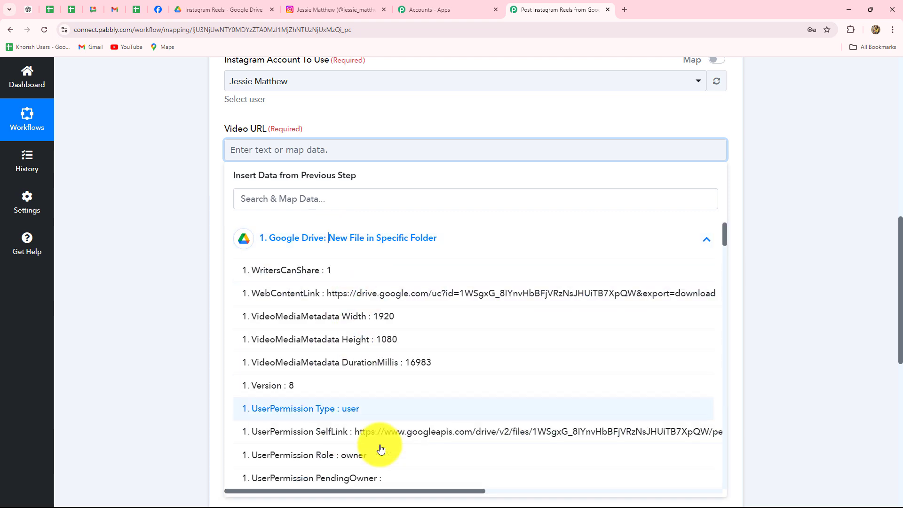
click(419, 296)
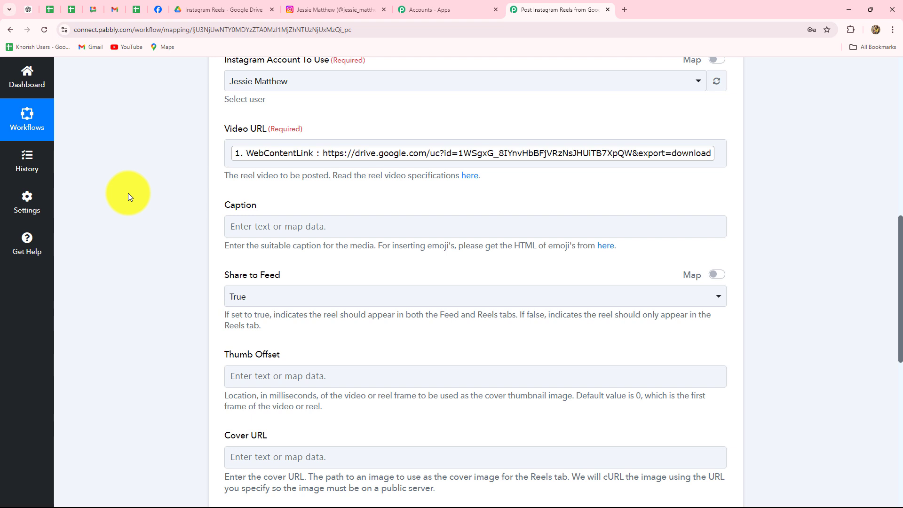
scroll(128, 193, down, 2)
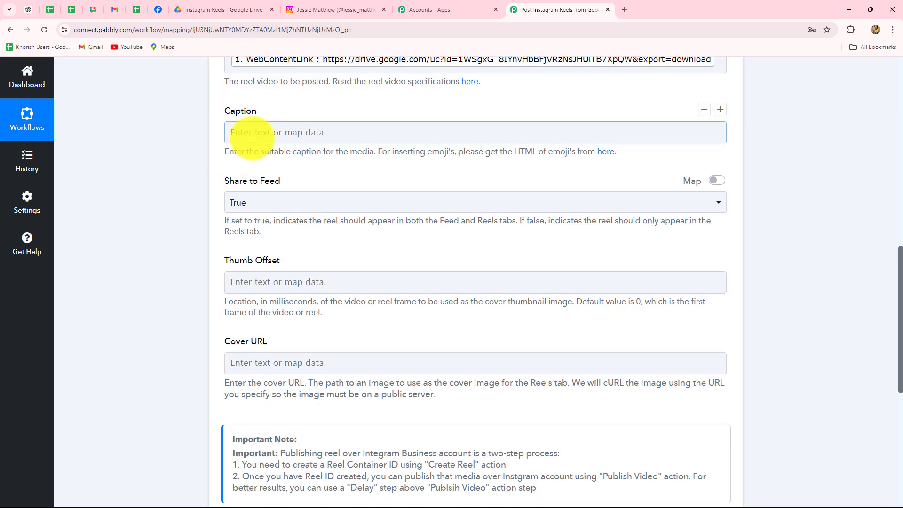
click(309, 135)
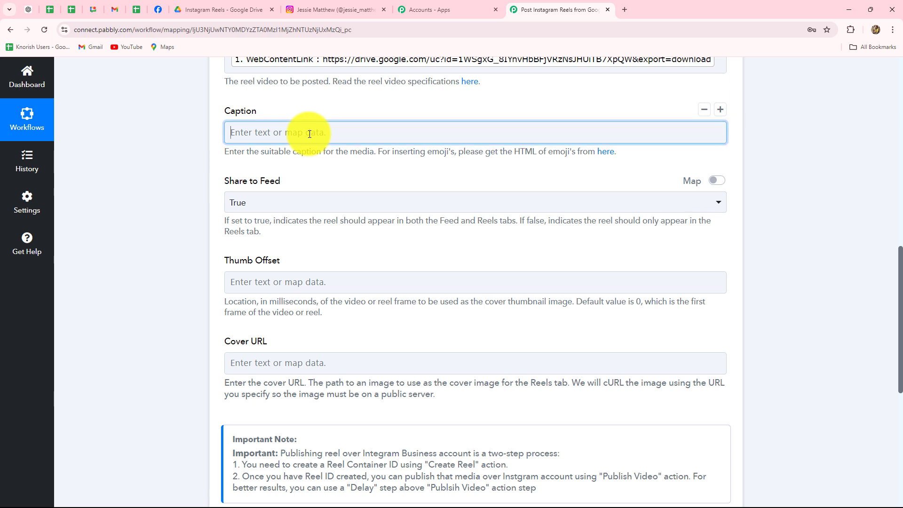
click(301, 221)
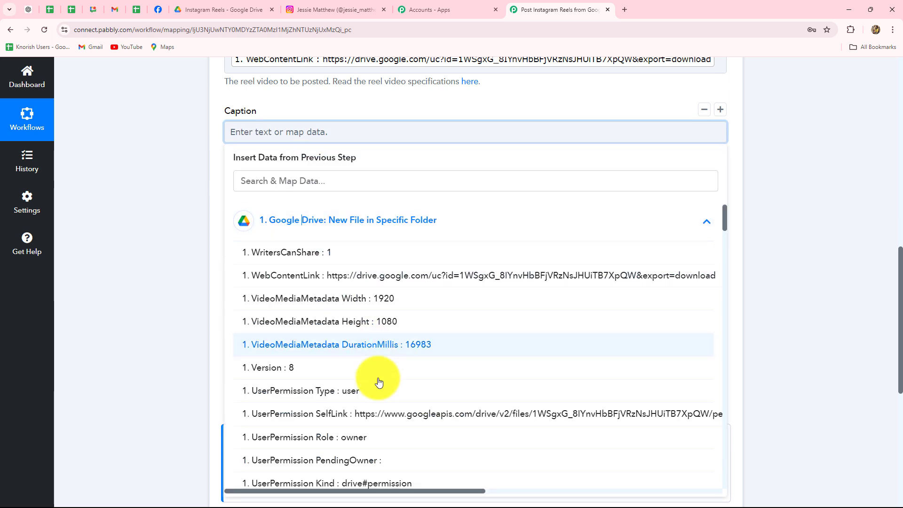
scroll(382, 421, down, 3)
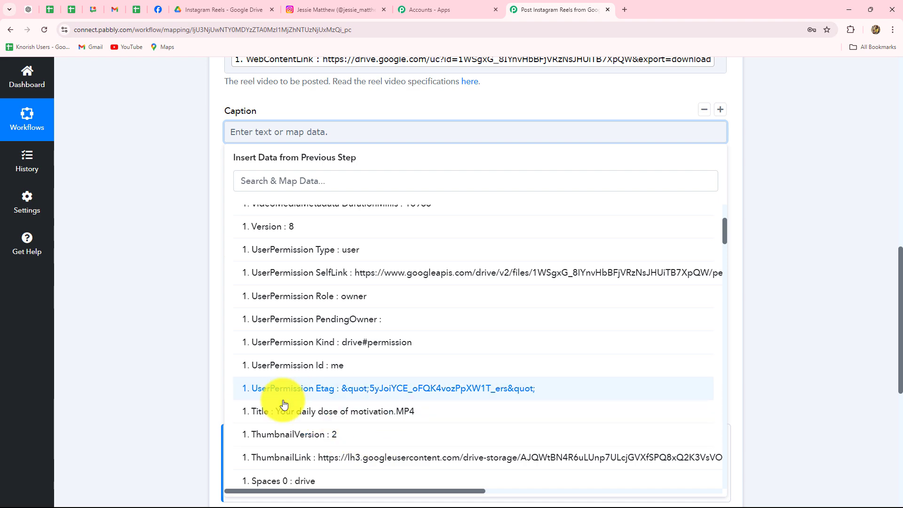
click(152, 375)
scroll(151, 374, up, 5)
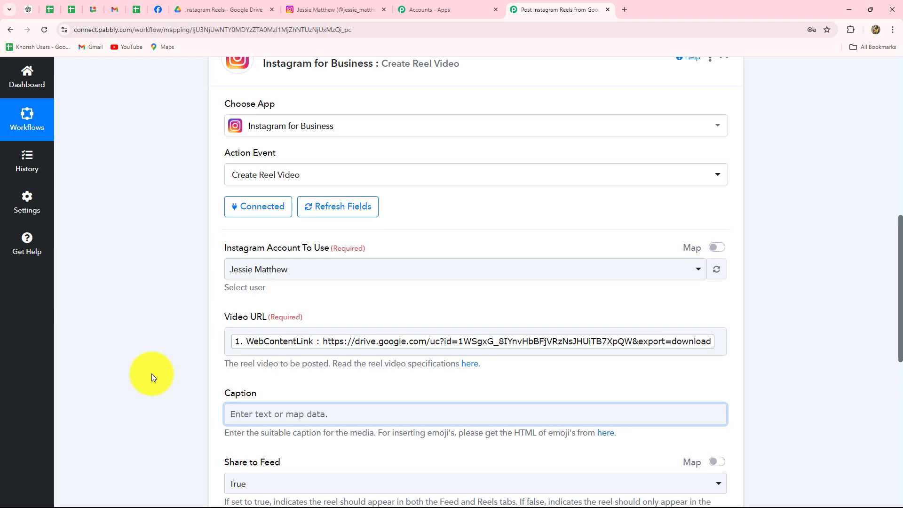
scroll(152, 373, up, 5)
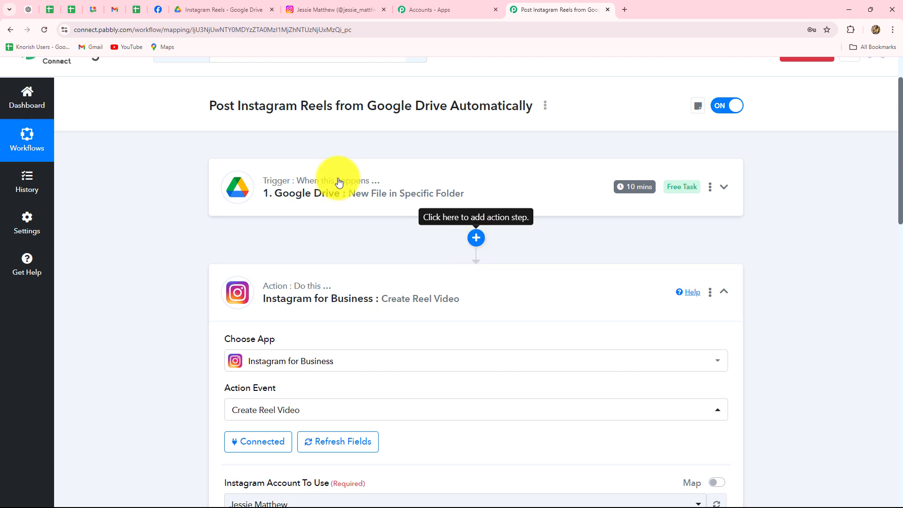
click(194, 9)
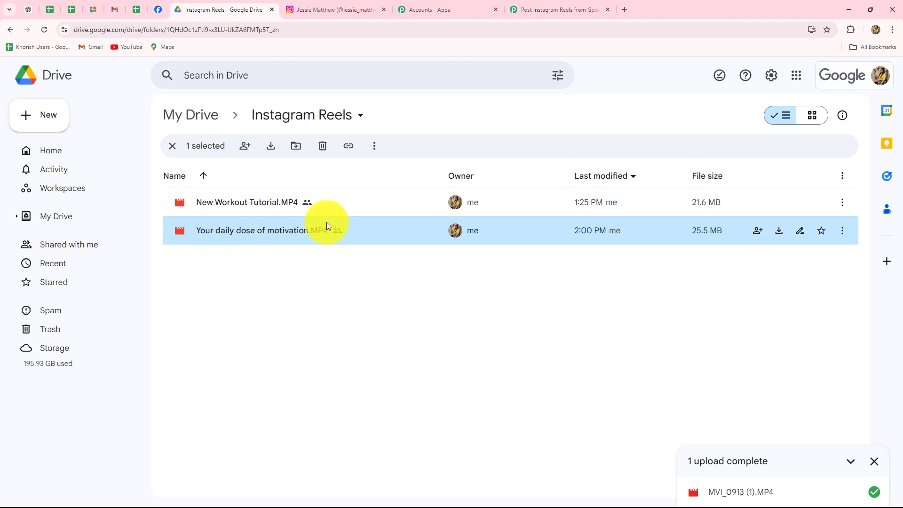
click(545, 10)
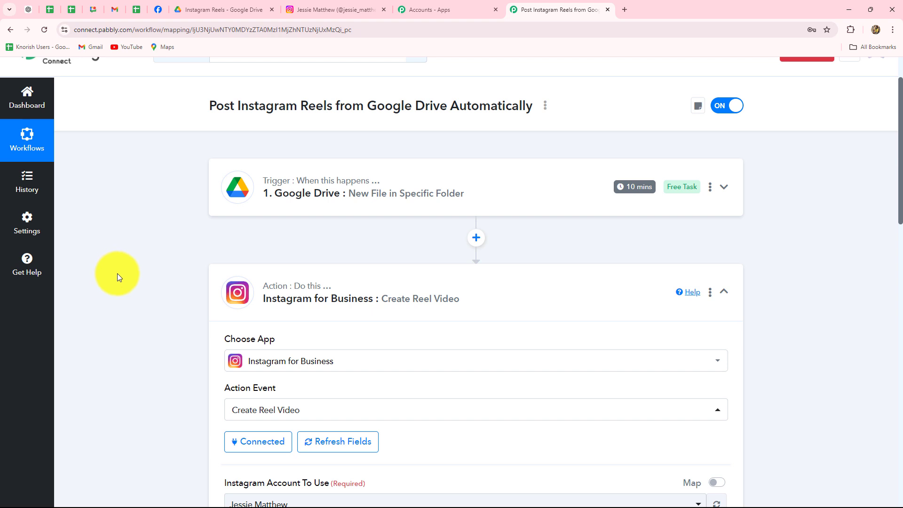
- Insert a Text Formatter (Pabbly) Split Text step after the Drive trigger and connect it
click(475, 238)
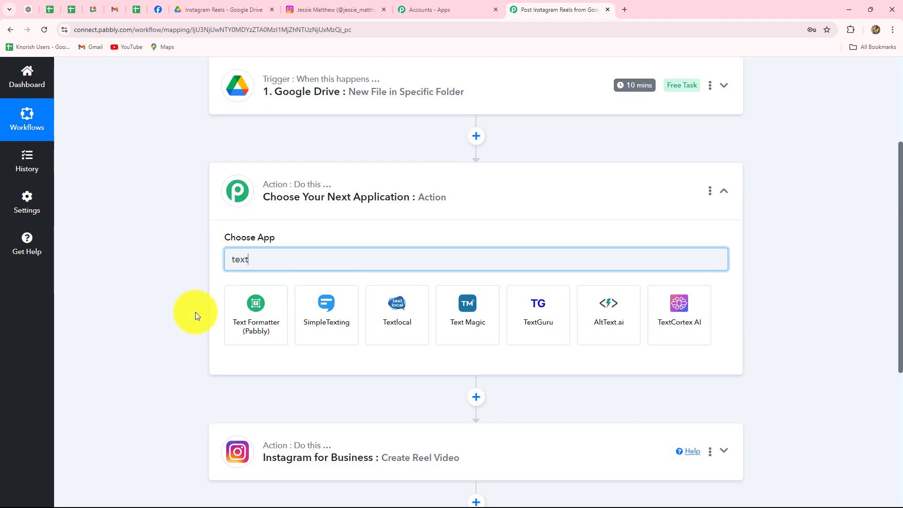
click(262, 304)
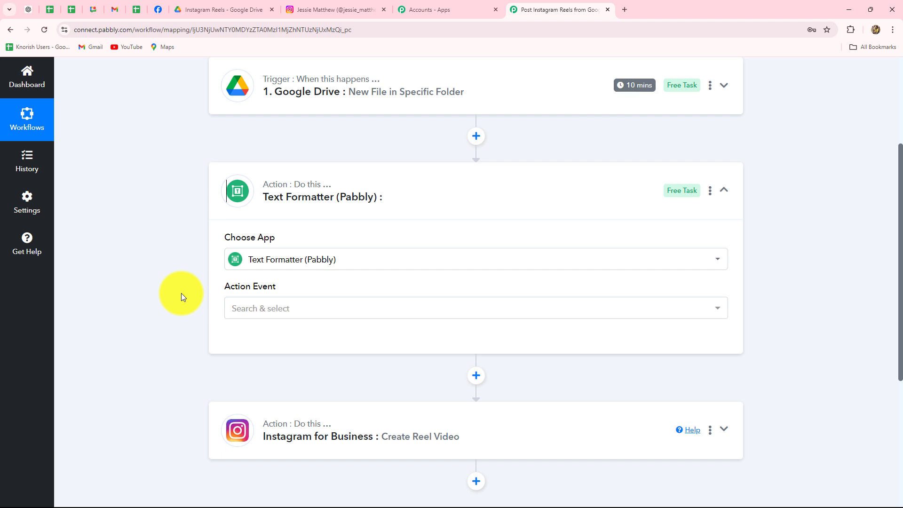
click(303, 312)
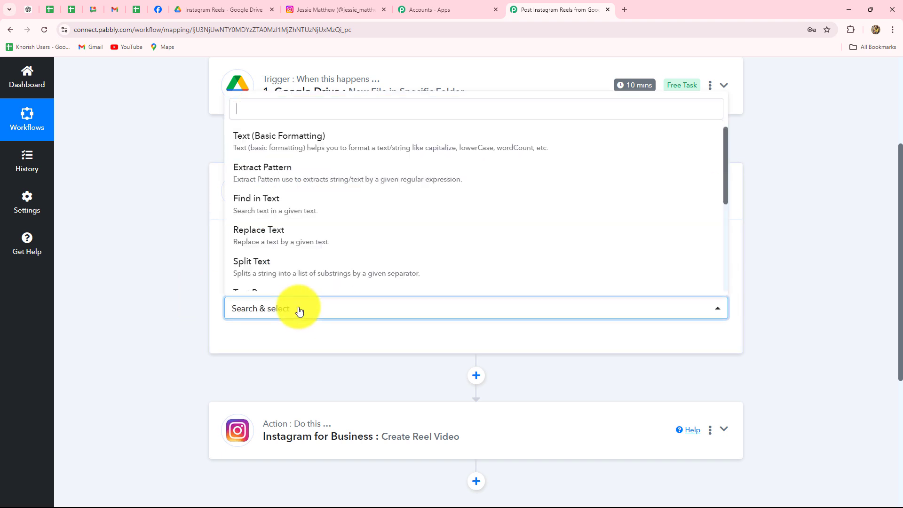
click(259, 267)
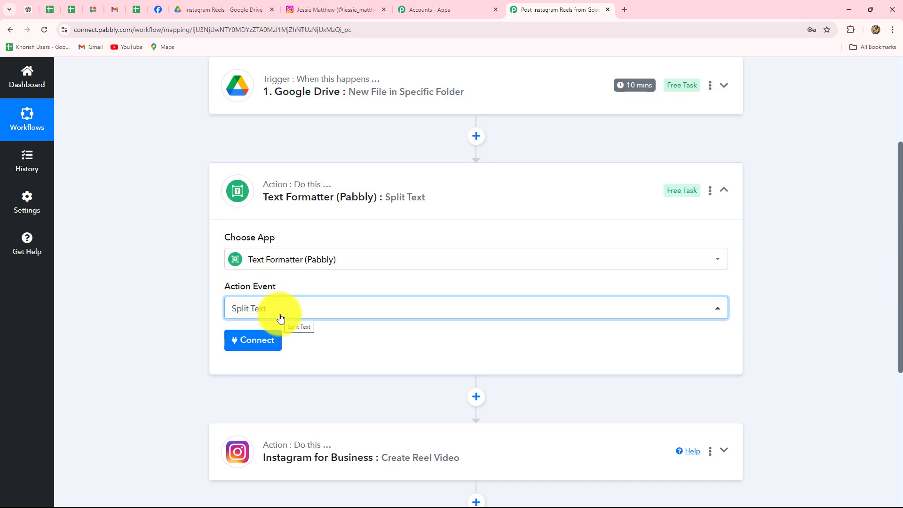
click(257, 344)
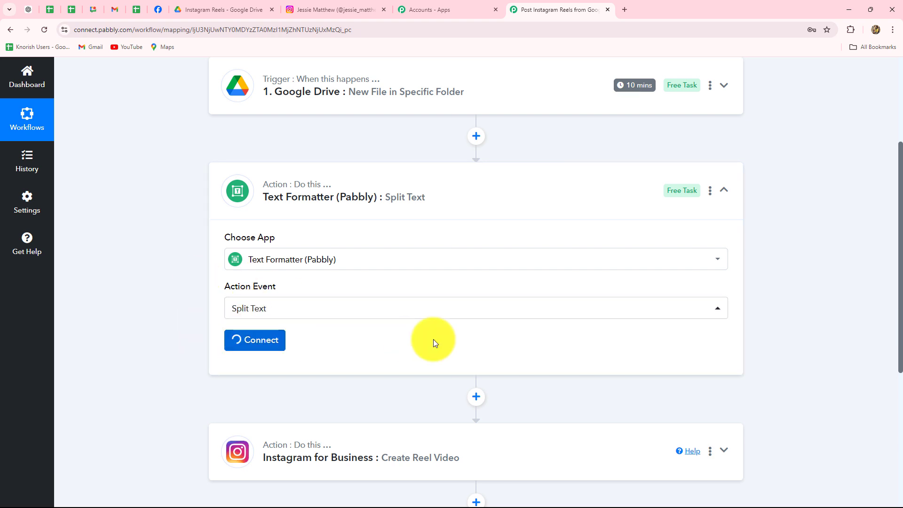
- Map the Google Drive file Title into Text to Split
scroll(146, 301, down, 1)
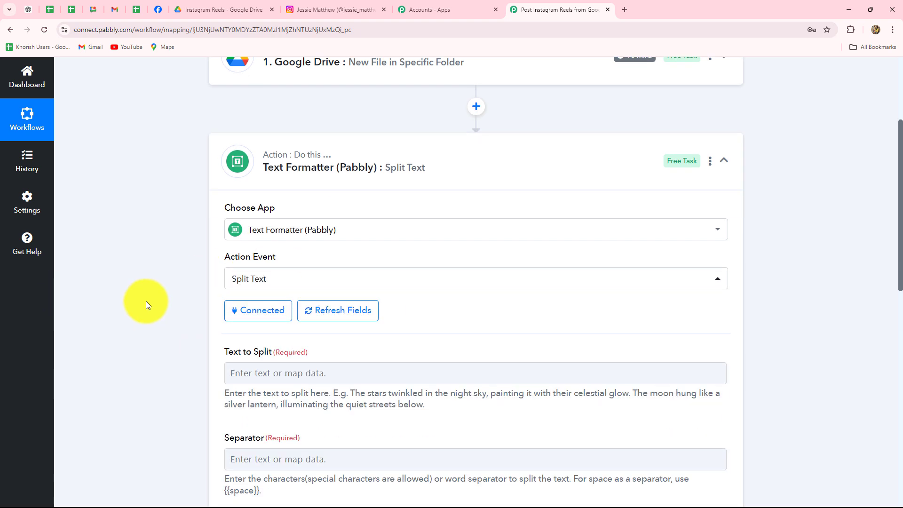
scroll(146, 301, down, 3)
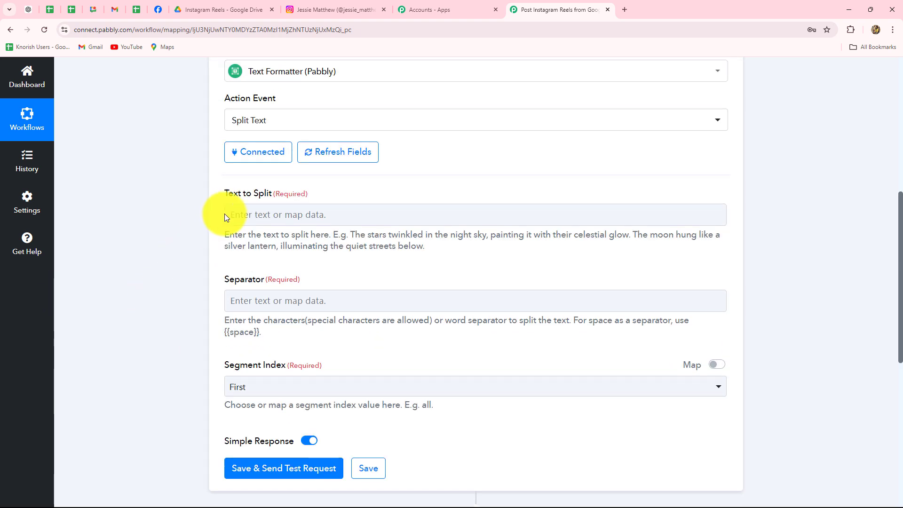
click(288, 212)
click(343, 296)
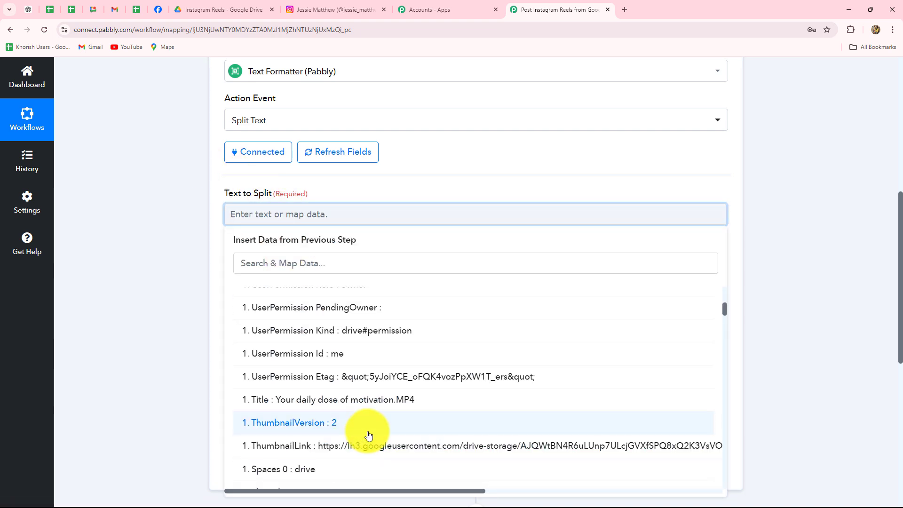
click(332, 402)
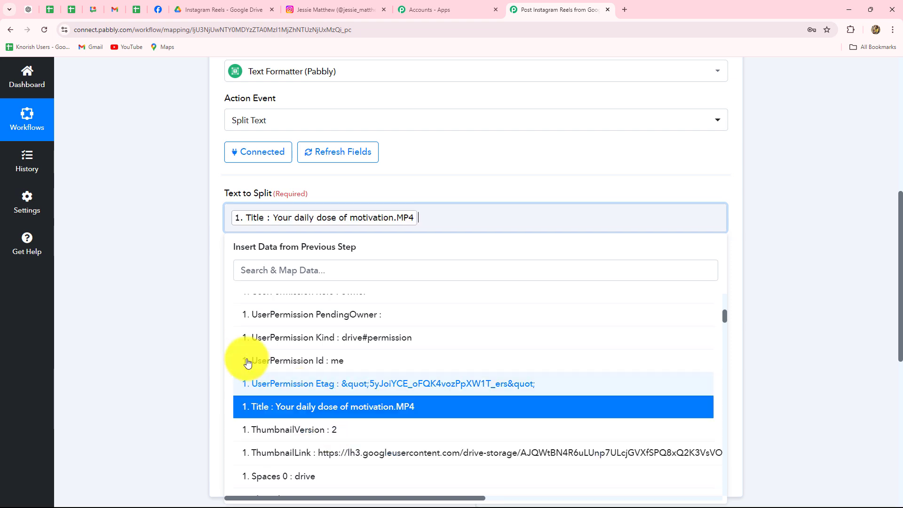
click(177, 236)
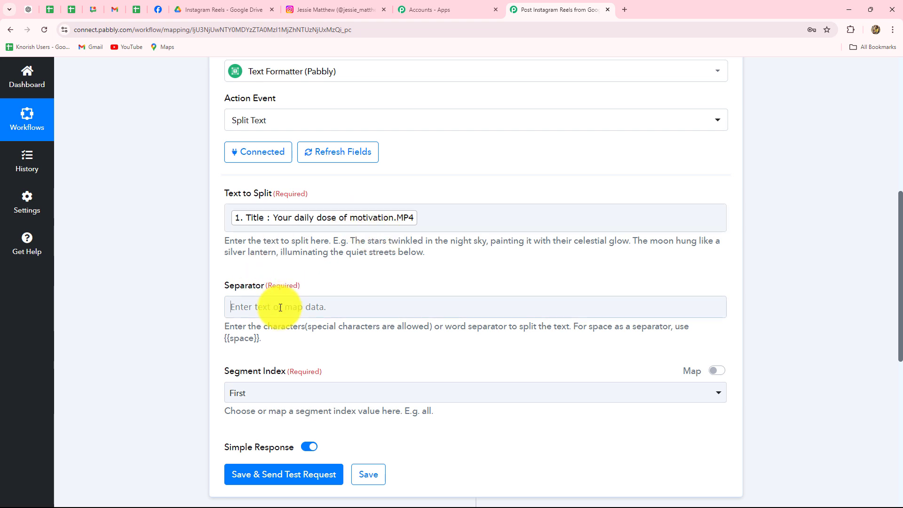
- Set the Separator to '.'
click(325, 308)
click(349, 217)
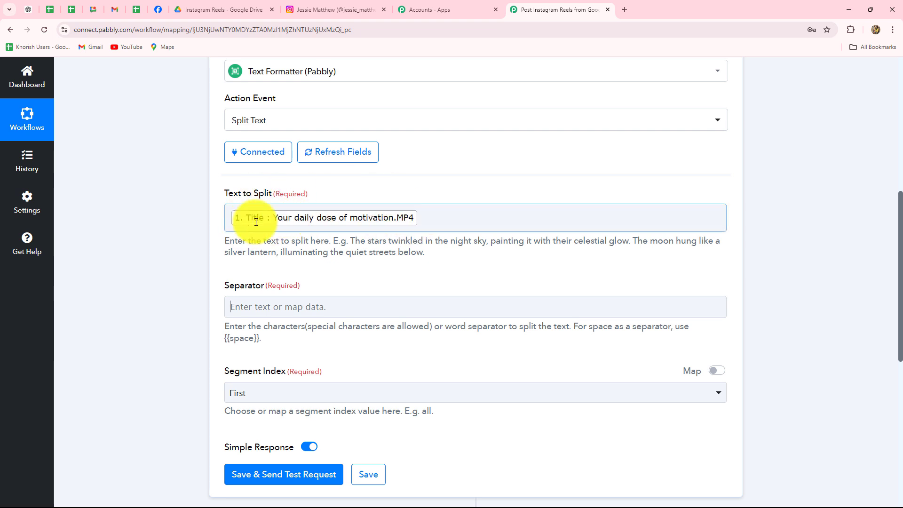
click(354, 217)
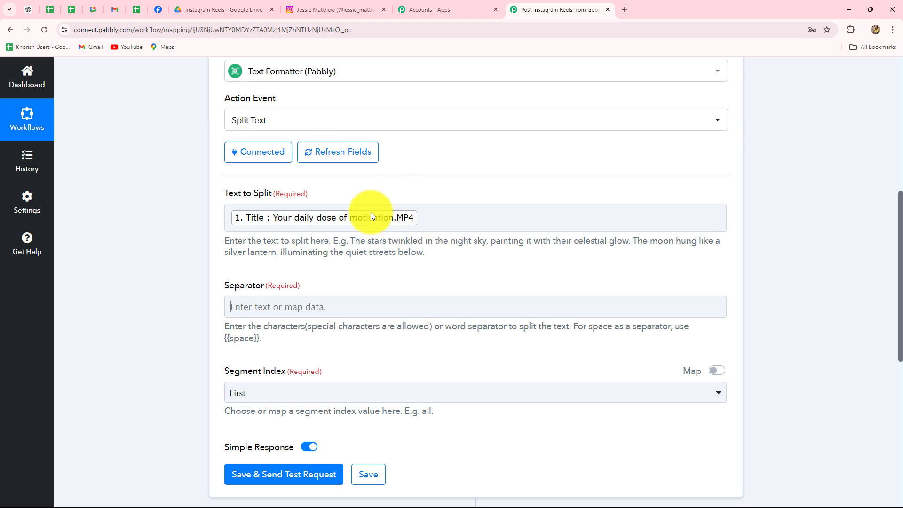
click(308, 310)
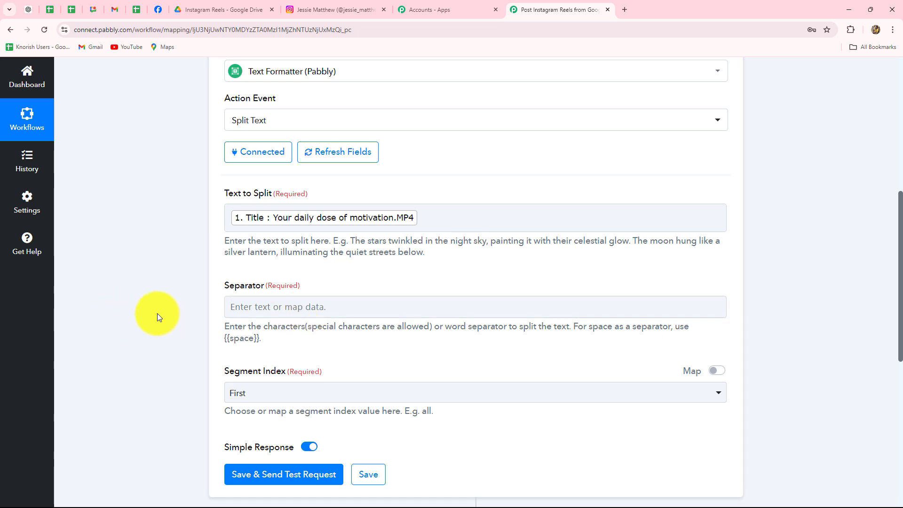
text(.)
- Test the Split Text step and check the Result 'Your daily dose of motivation'
scroll(218, 305, down, 4)
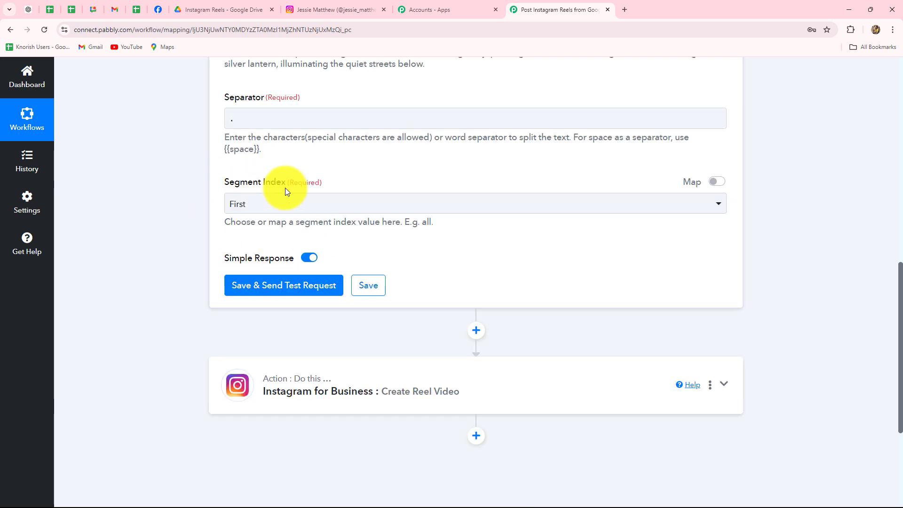
scroll(329, 243, up, 5)
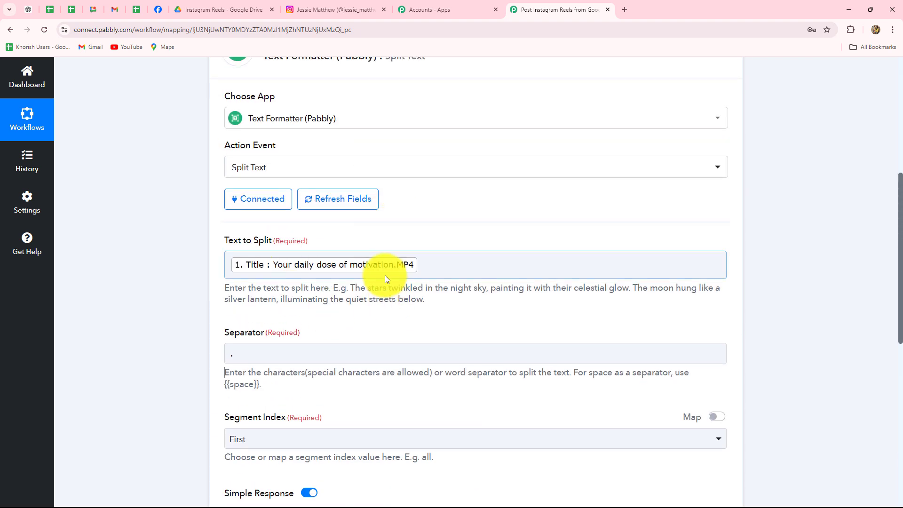
scroll(384, 263, down, 2)
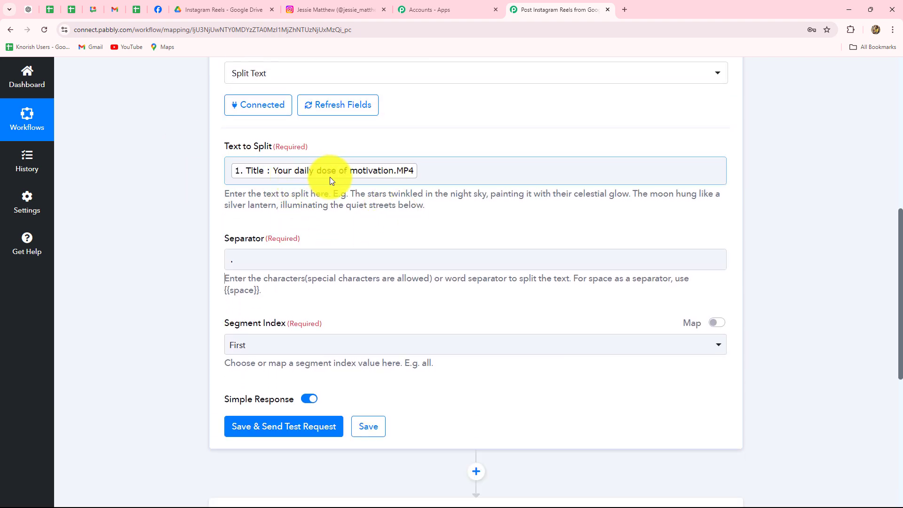
scroll(272, 266, down, 3)
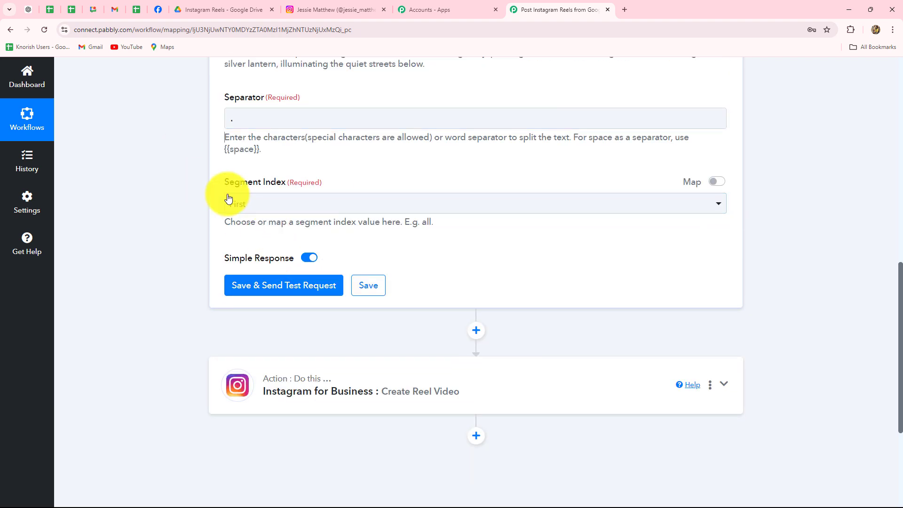
click(277, 285)
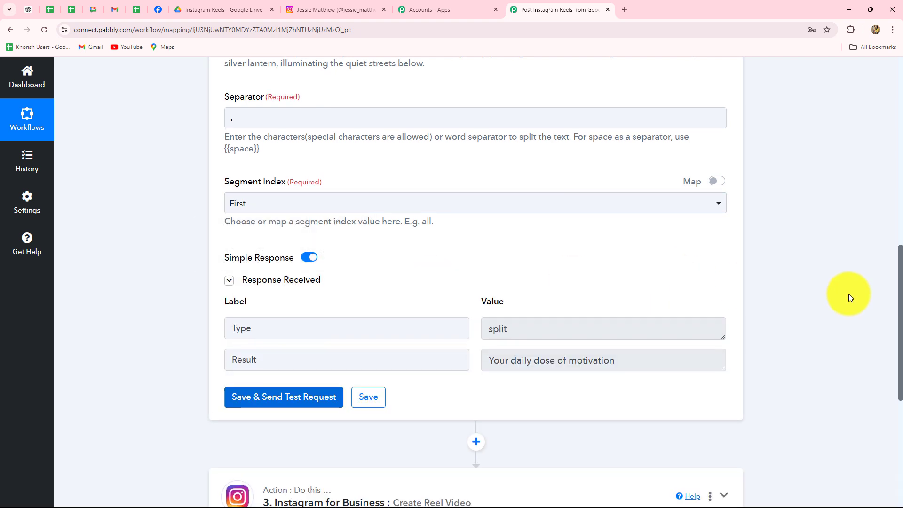
scroll(849, 293, down, 3)
drag(612, 219, 442, 233)
- Map the Text Formatter (Split Text) 2. Result into the reel Caption
scroll(427, 346, down, 4)
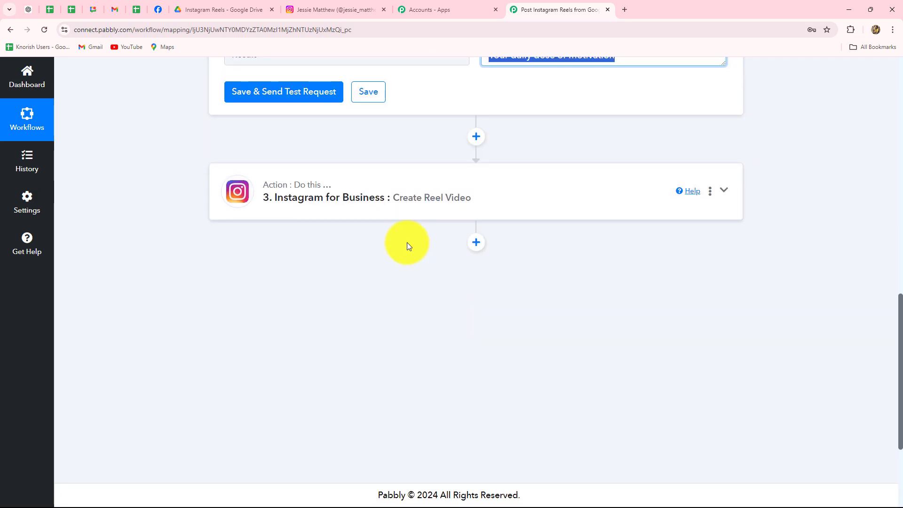
click(393, 193)
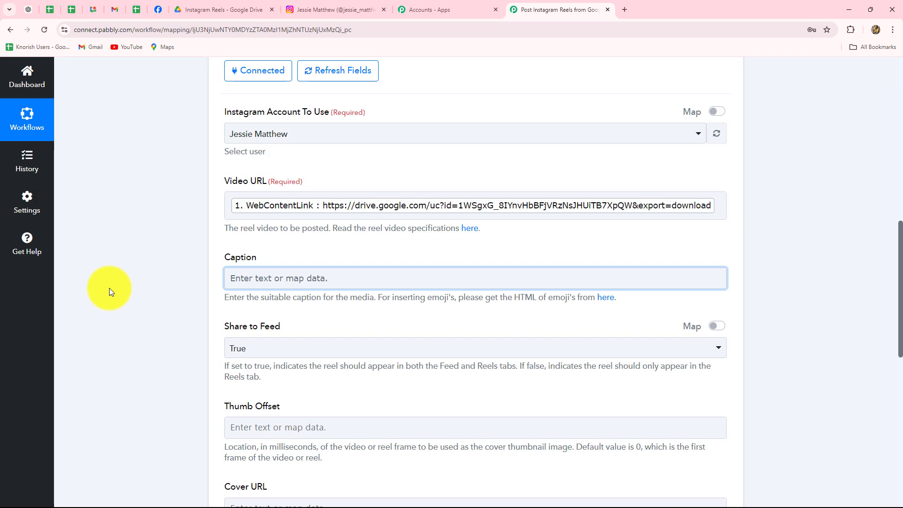
scroll(141, 254, down, 3)
click(250, 137)
click(298, 262)
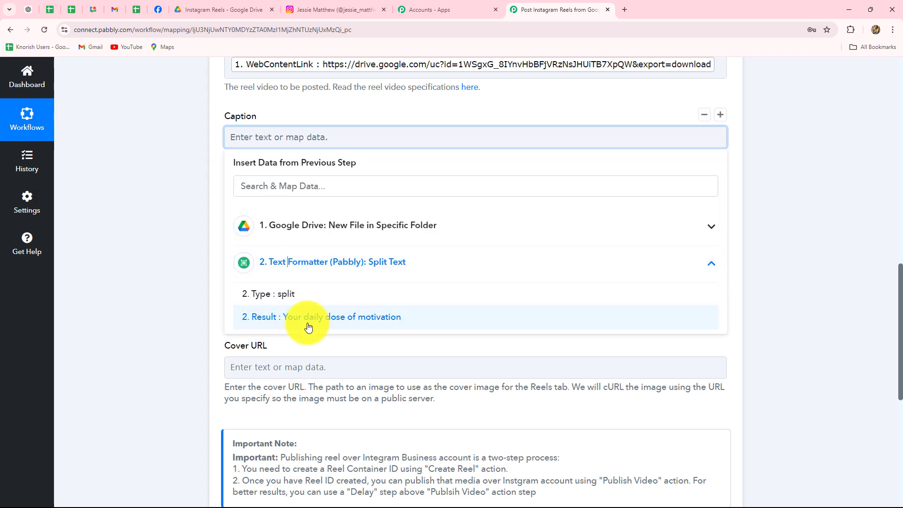
click(308, 324)
click(156, 277)
- Leave Cover URL and Thumb Offset blank, then save and test the reel step
scroll(250, 178, down, 1)
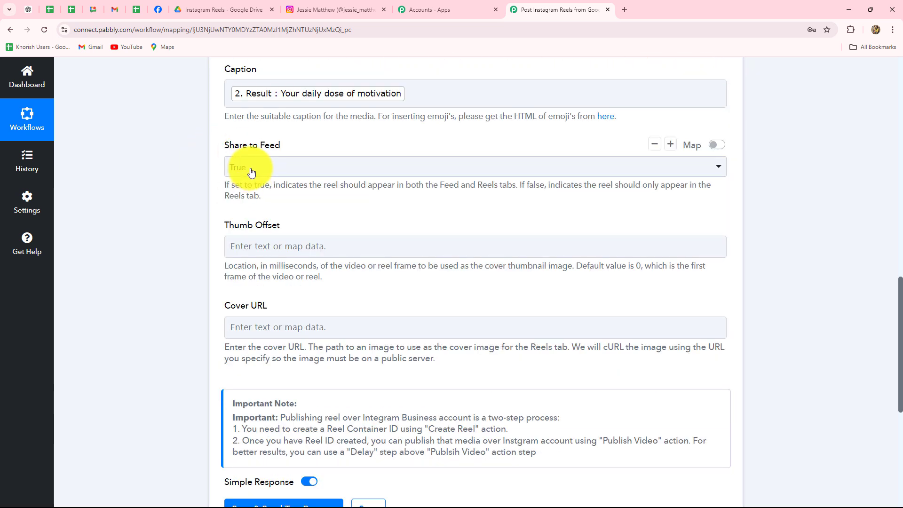
scroll(178, 188, down, 2)
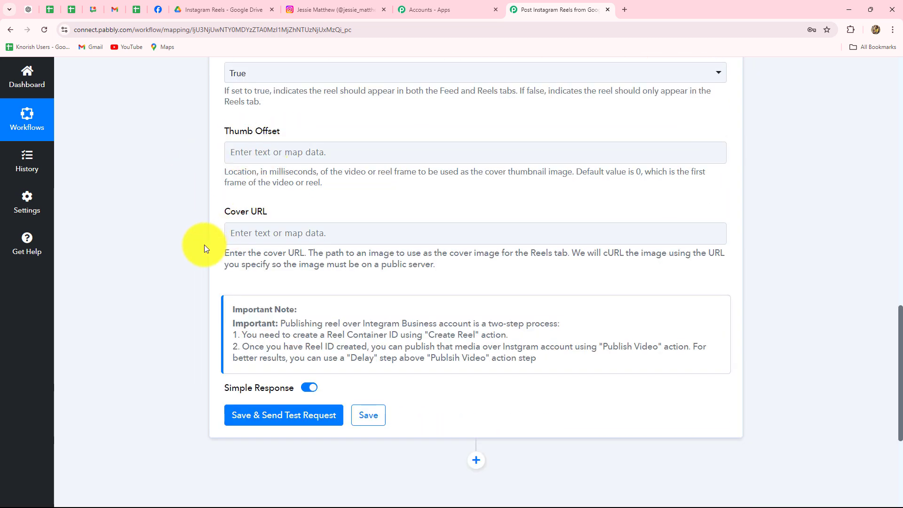
click(259, 236)
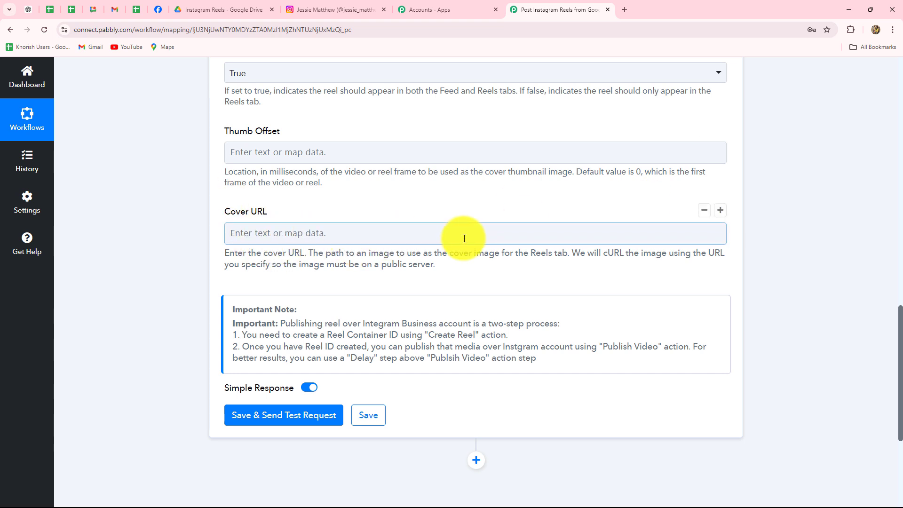
scroll(464, 239, down, 1)
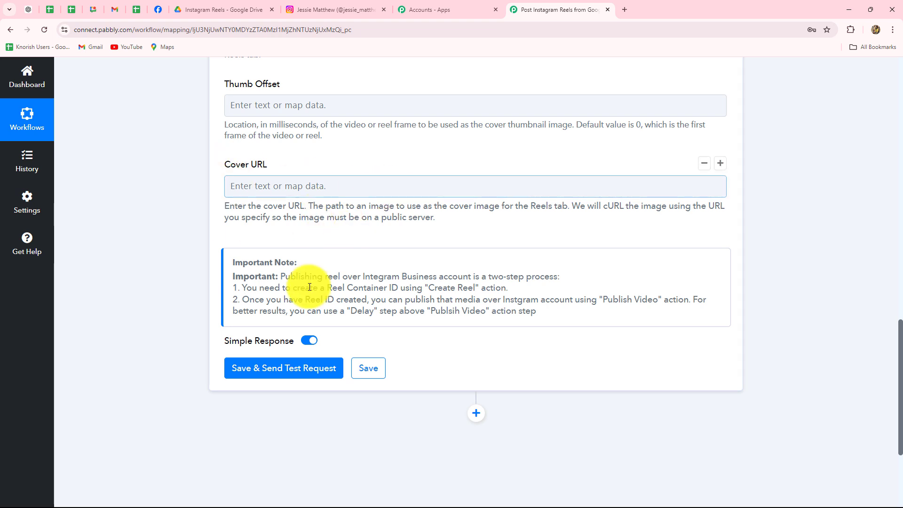
click(287, 369)
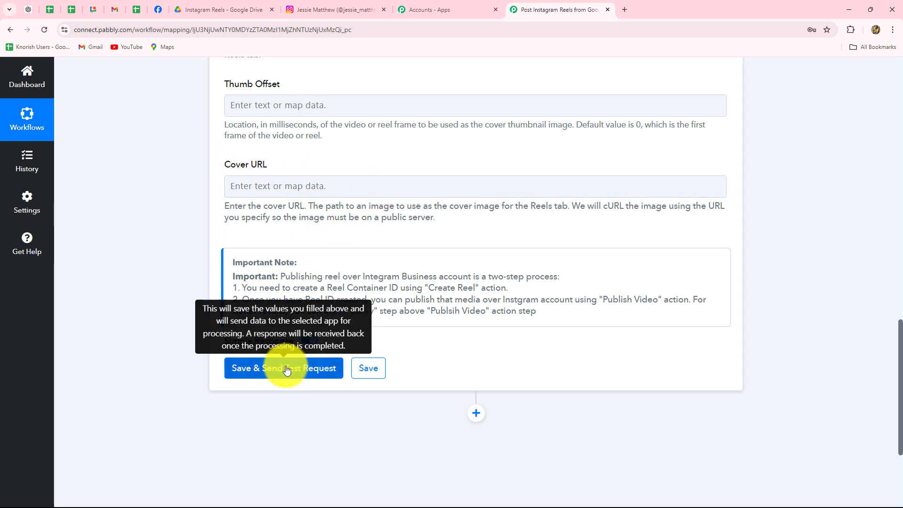
- Verify the reel container Id in the test response, then add a new step below
scroll(121, 354, down, 4)
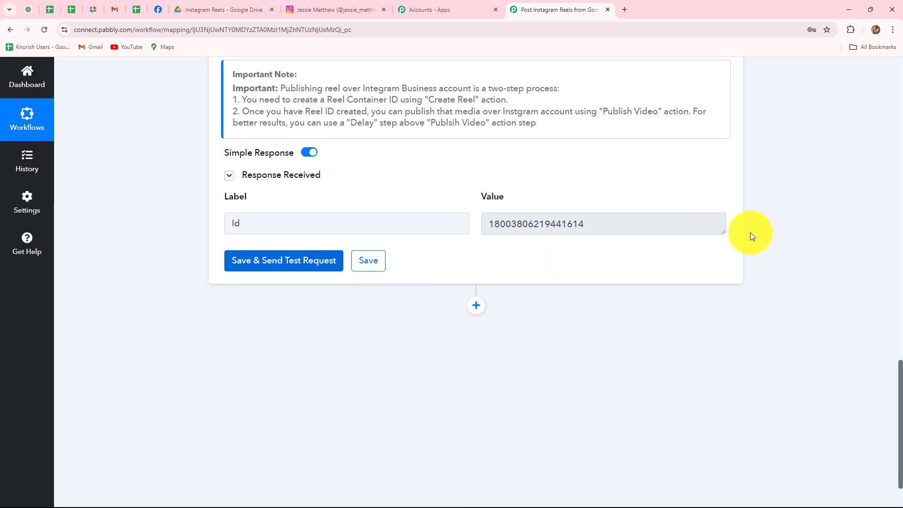
drag(639, 223, 427, 232)
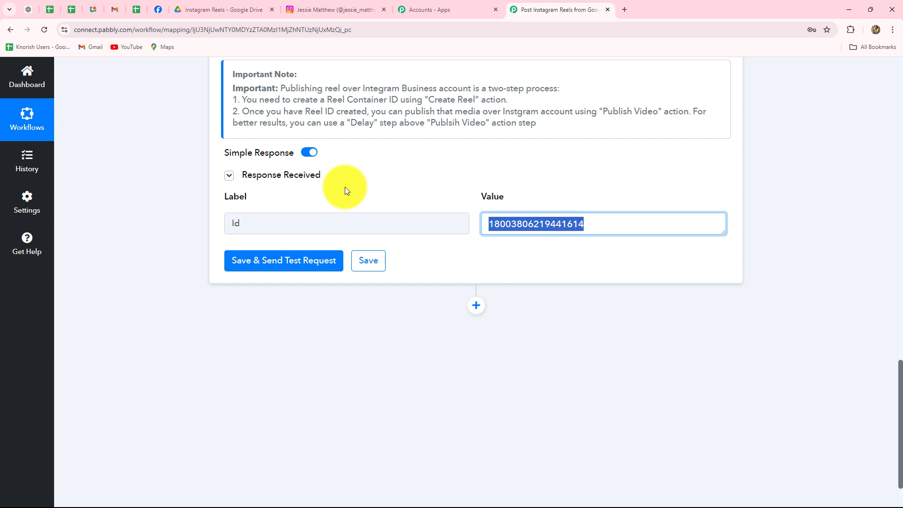
click(476, 306)
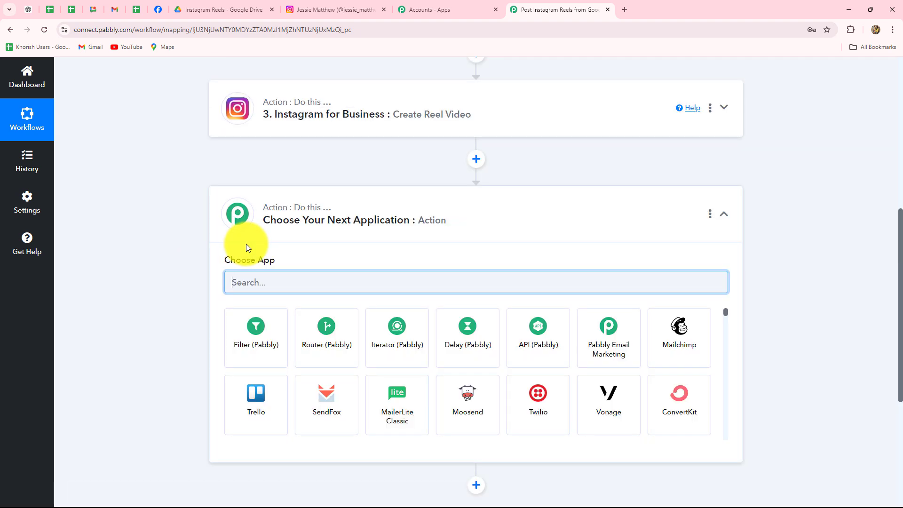
- Add a Delay (Pabbly) step with the Add Time Delay event and connect it
click(467, 352)
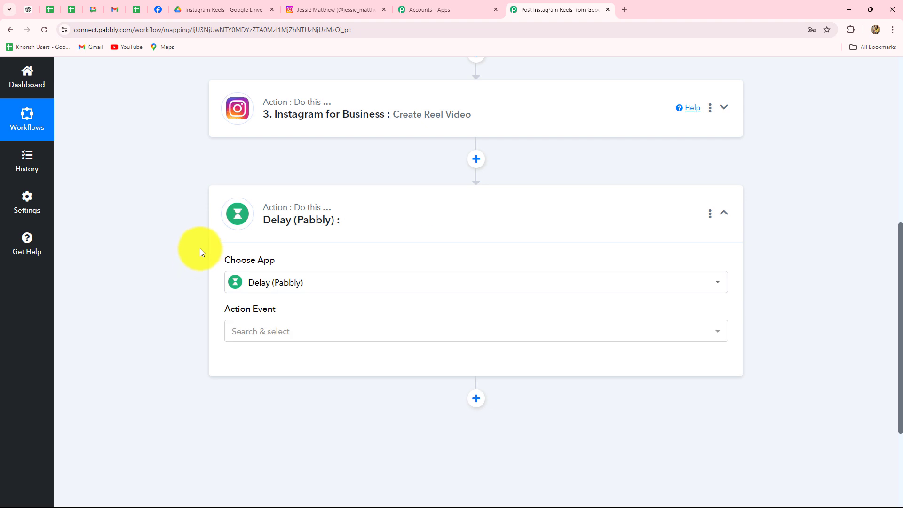
scroll(199, 248, down, 3)
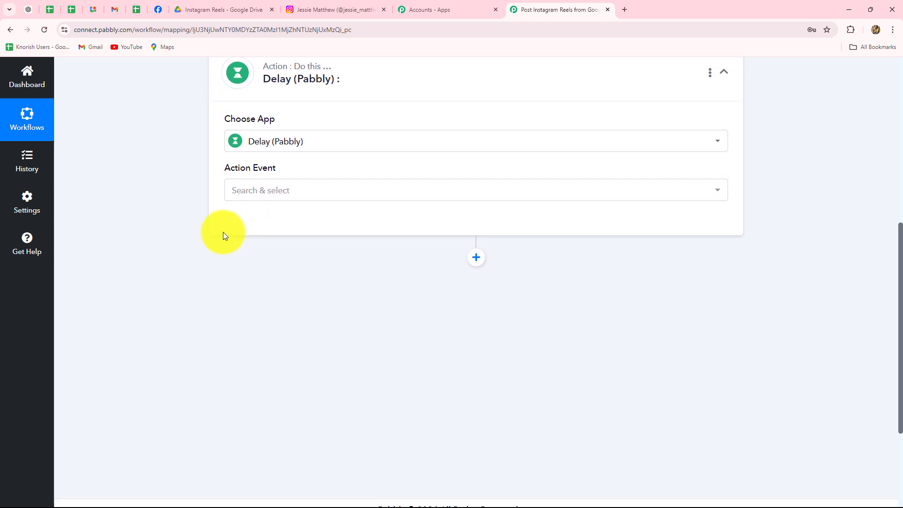
click(240, 192)
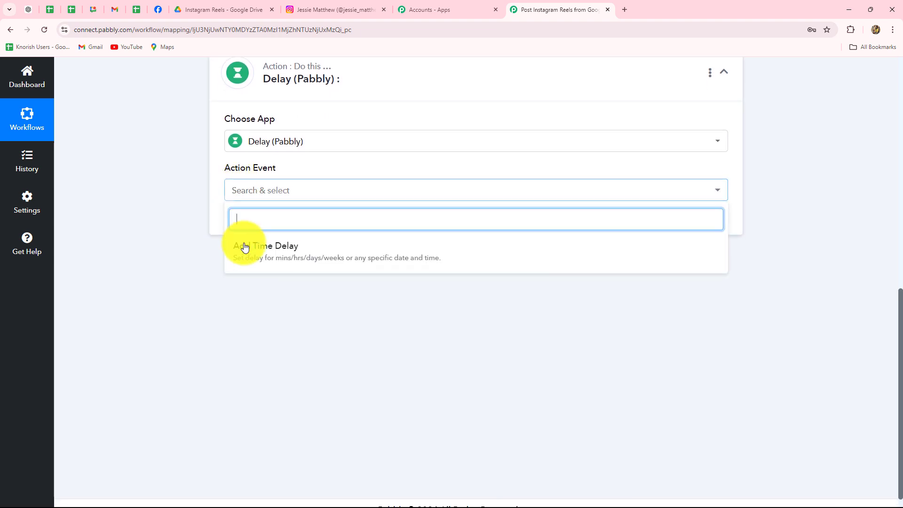
click(245, 252)
click(246, 223)
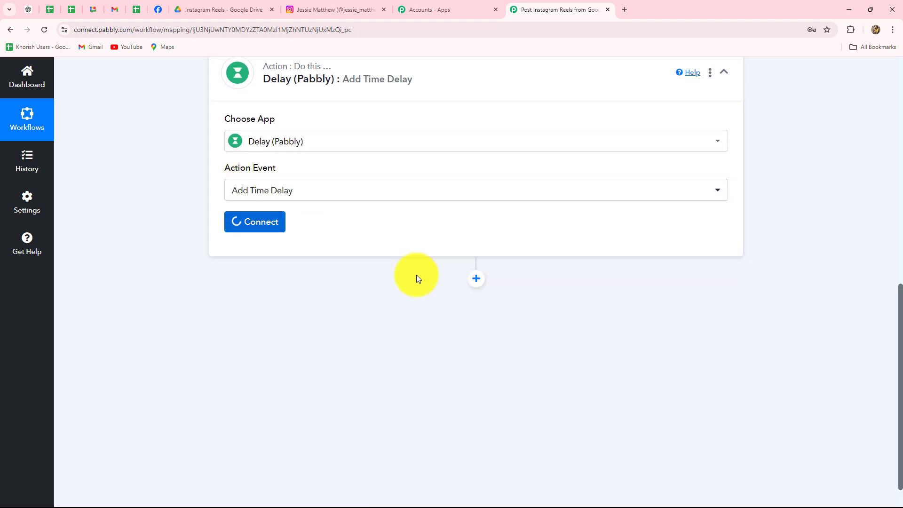
- Configure Delay For with a value of 5 minutes, then save and test
scroll(323, 193, down, 3)
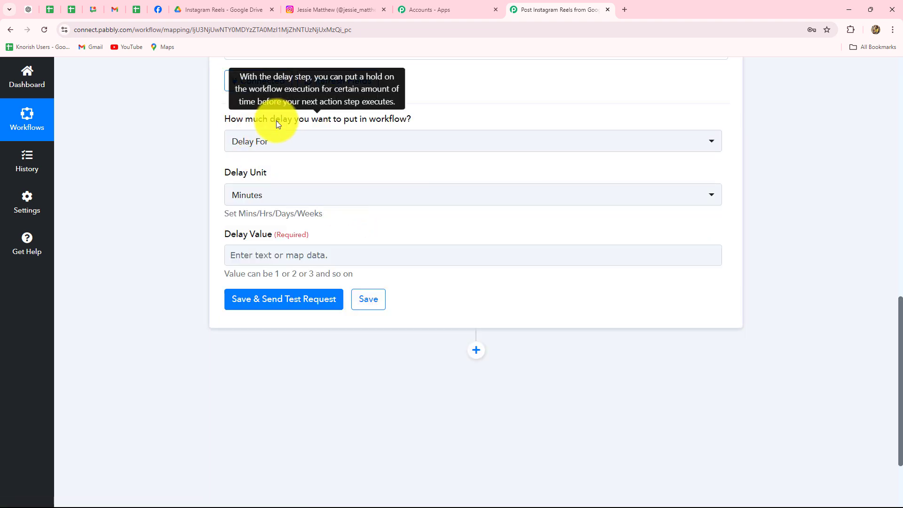
click(294, 147)
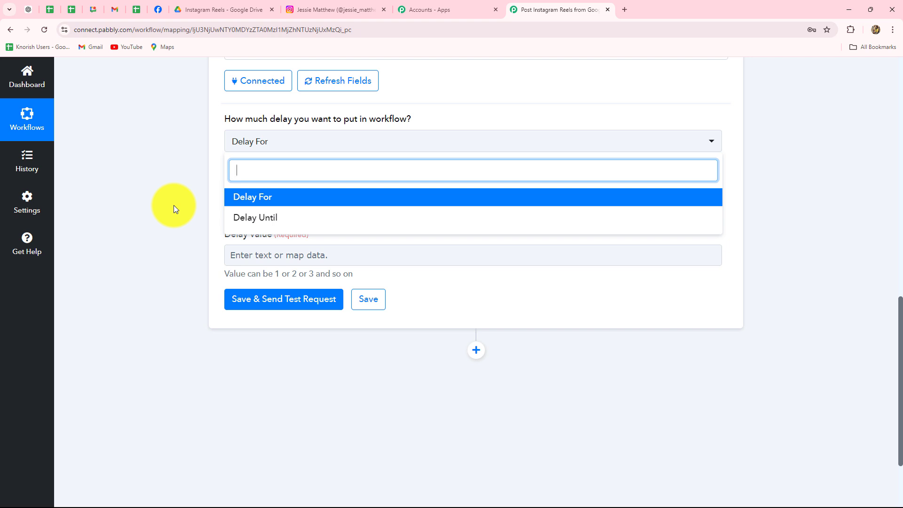
click(267, 200)
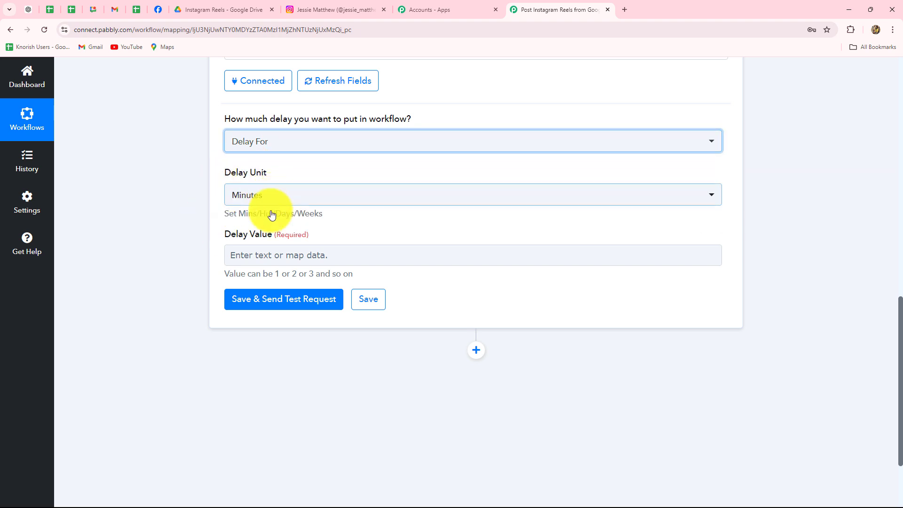
click(261, 259)
text(5)
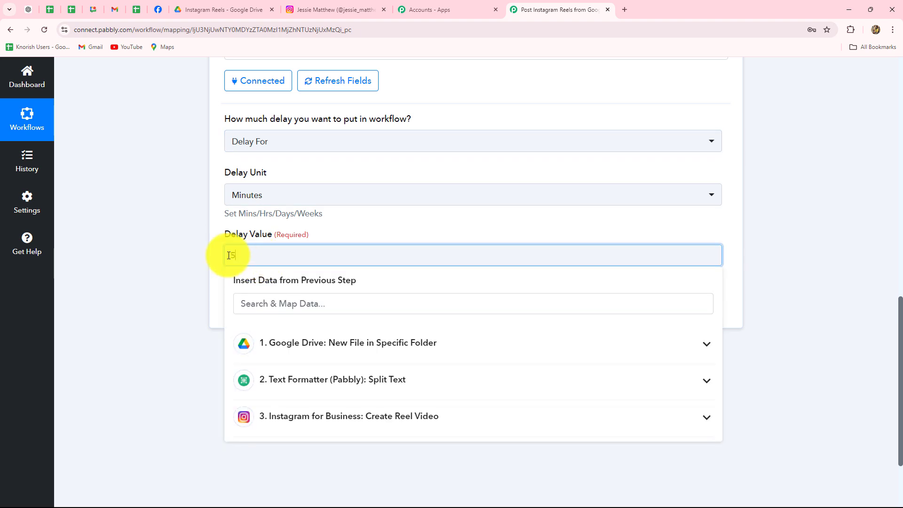
click(184, 236)
click(282, 302)
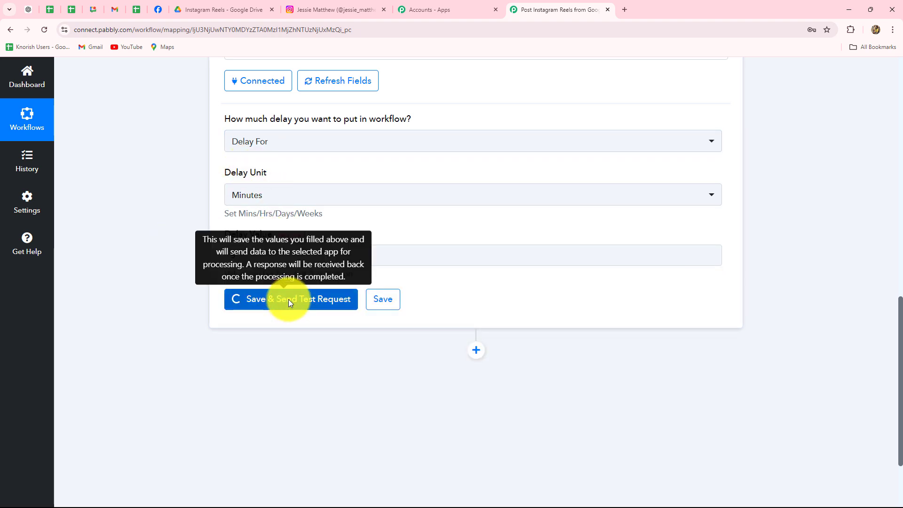
- Check the delay response message and add another action step after it
scroll(690, 331, down, 2)
click(482, 280)
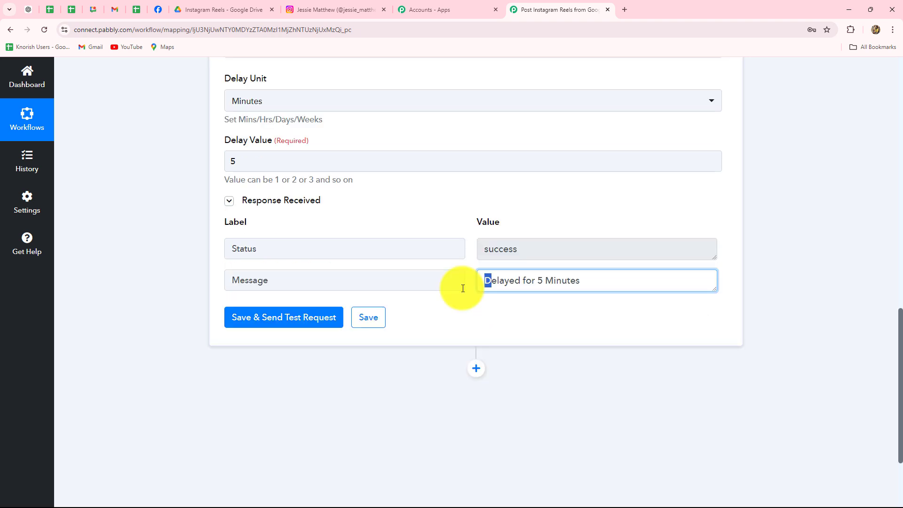
click(486, 311)
drag(480, 281, 598, 312)
scroll(601, 310, up, 4)
scroll(339, 131, up, 4)
scroll(363, 250, down, 10)
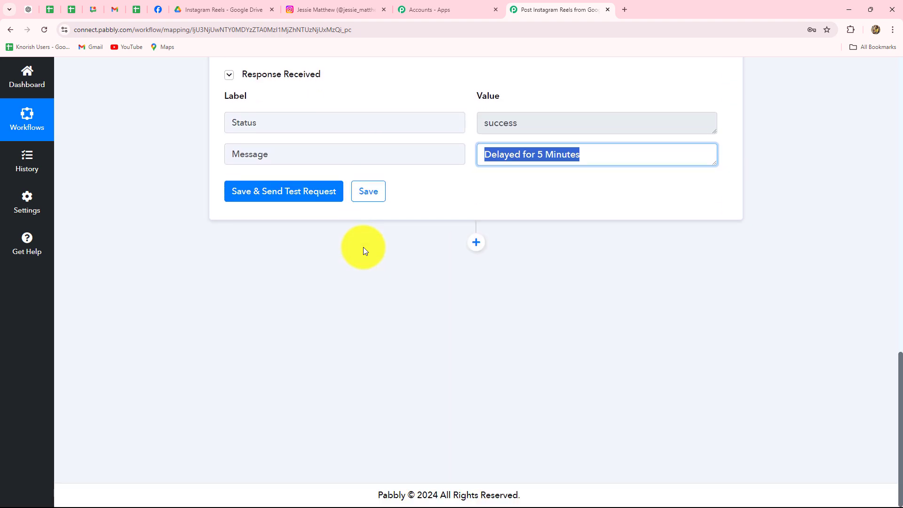
click(475, 243)
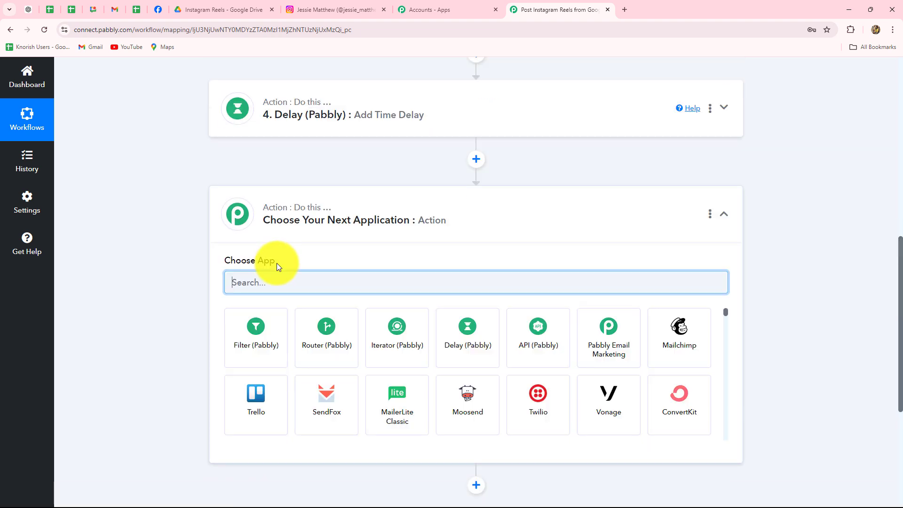
- Make the step Instagram for Business with the Publish Video/Story event
click(268, 277)
text(ins)
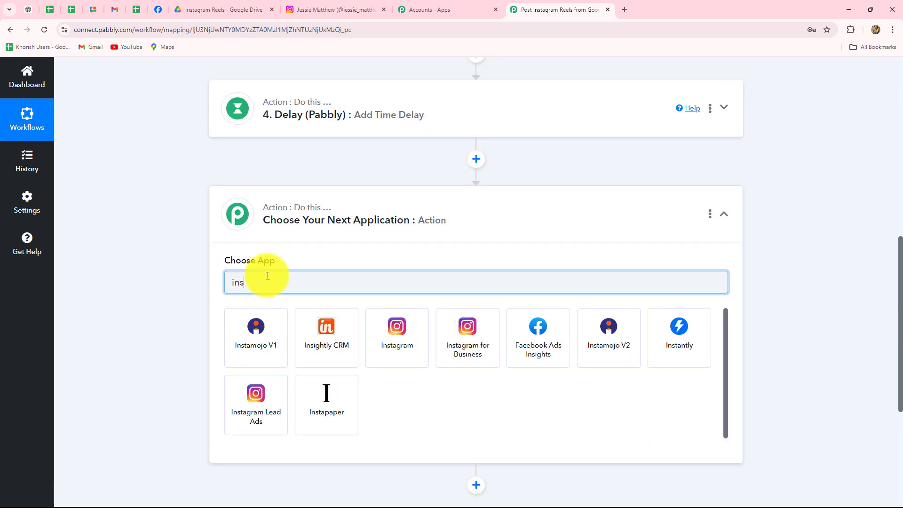
click(446, 330)
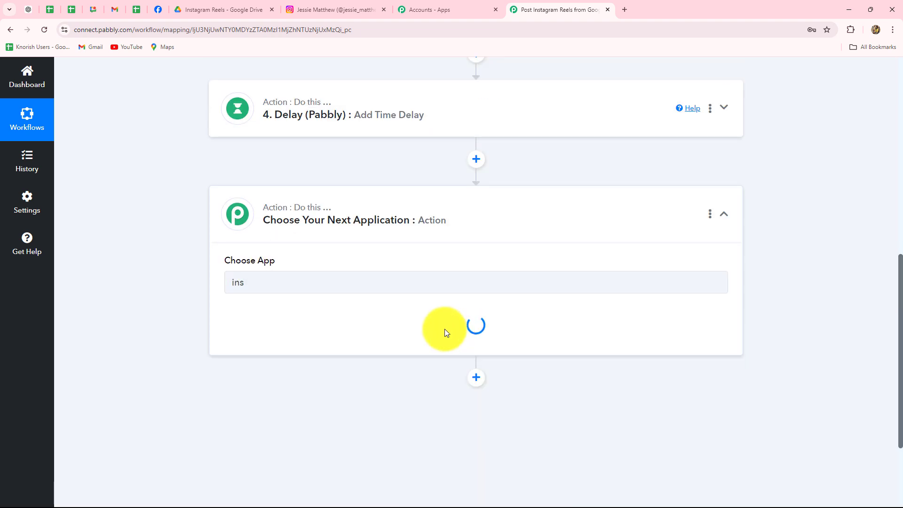
scroll(244, 225, down, 3)
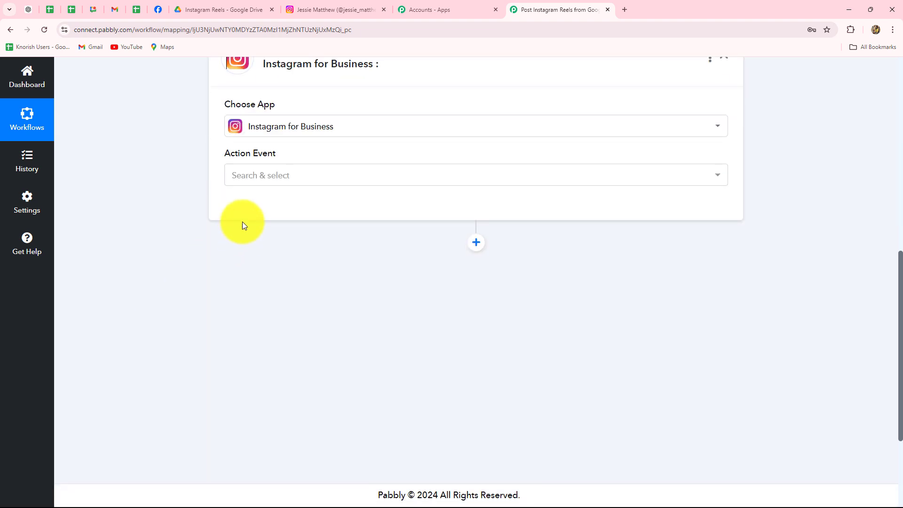
click(248, 177)
click(292, 296)
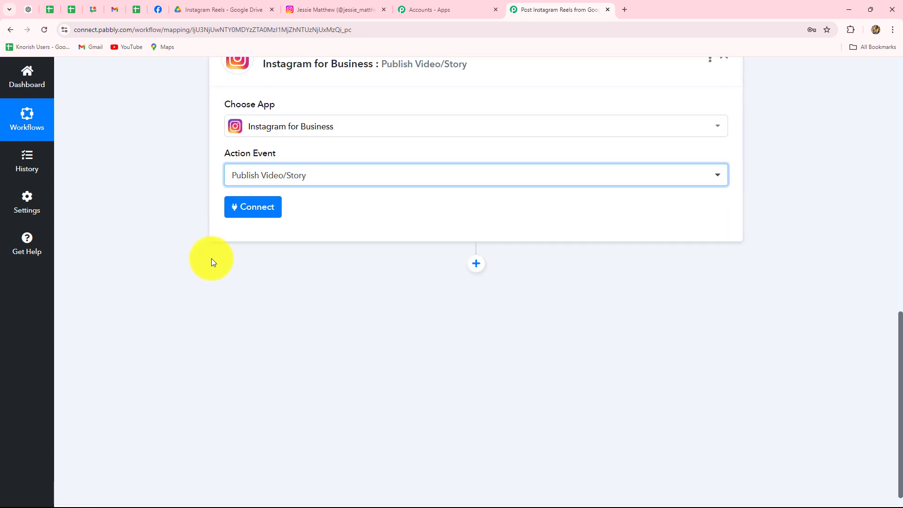
- Save the existing Instagram business connection and review the Photo/Video ID field
click(243, 207)
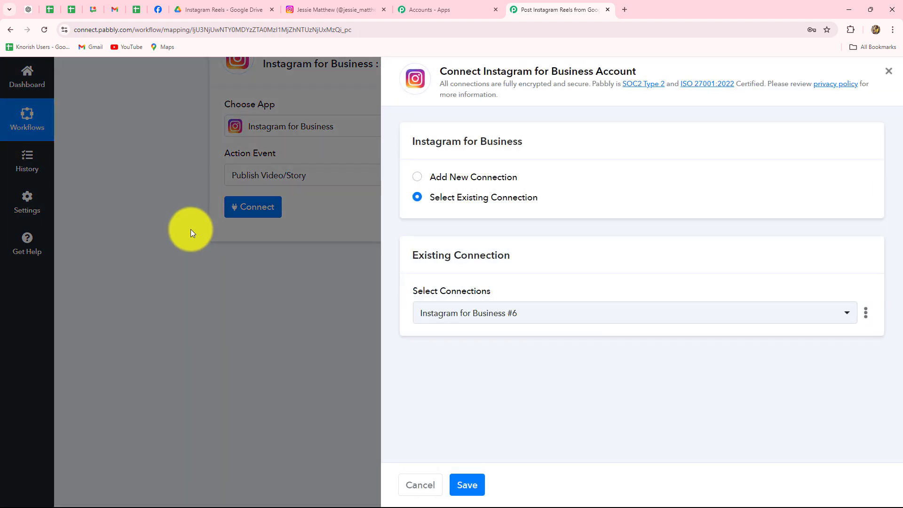
click(467, 485)
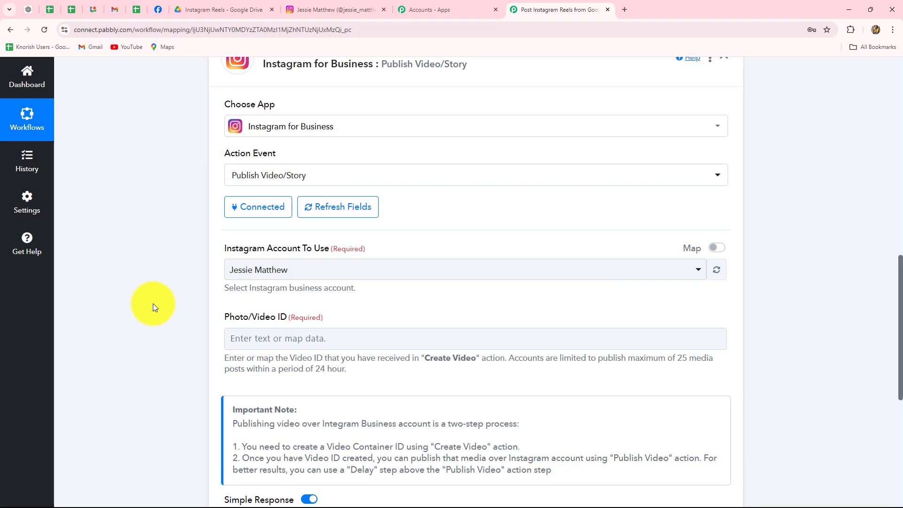
scroll(153, 303, down, 1)
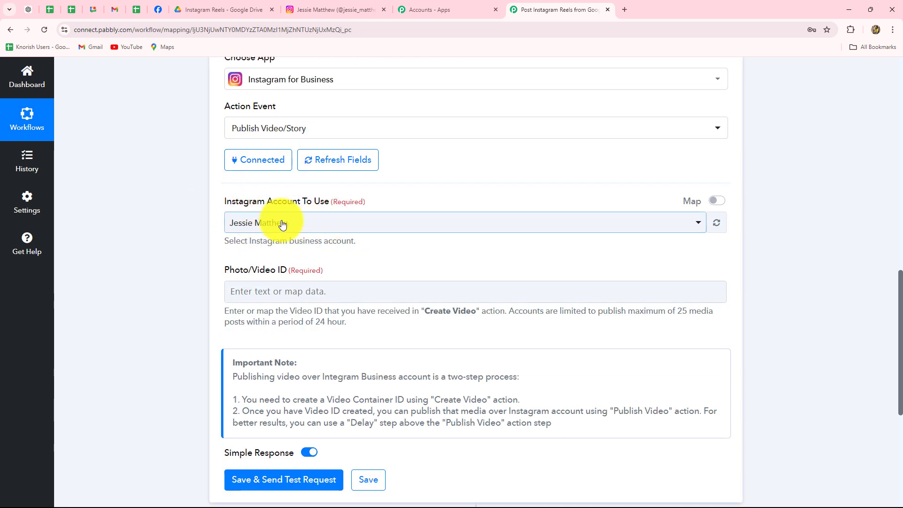
scroll(323, 236, down, 2)
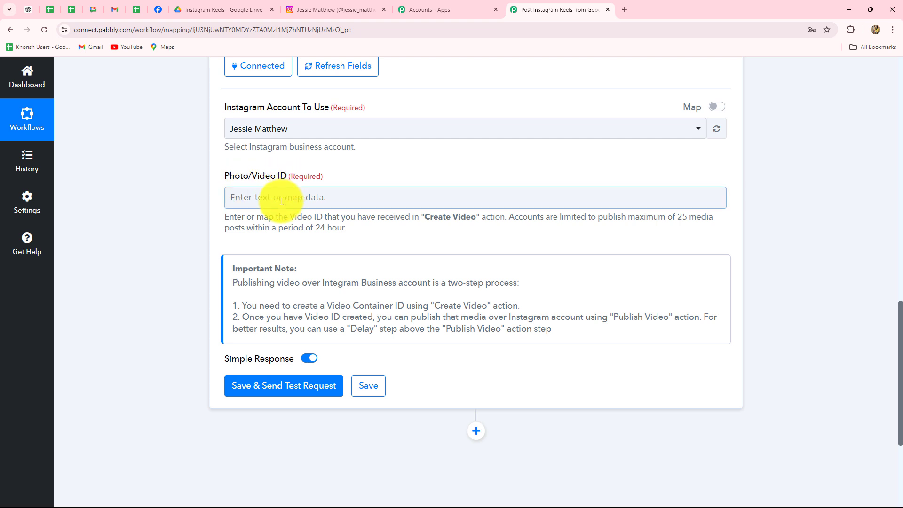
drag(426, 218, 489, 213)
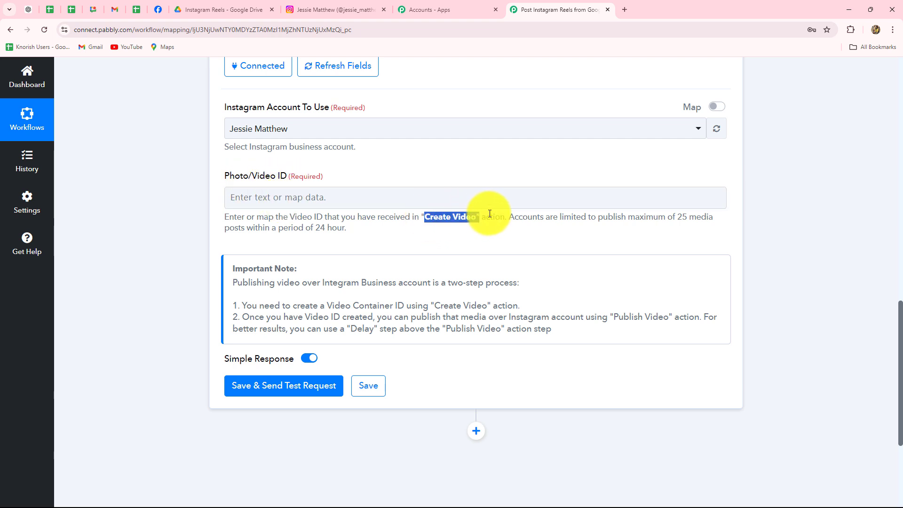
- Map the Create Reel Video step's Id into the Photo/Video ID field
click(316, 197)
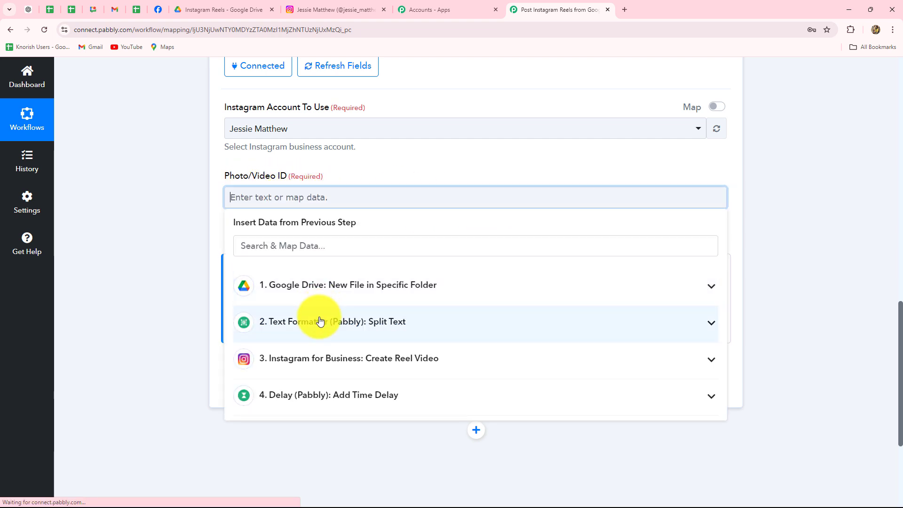
click(306, 363)
click(318, 396)
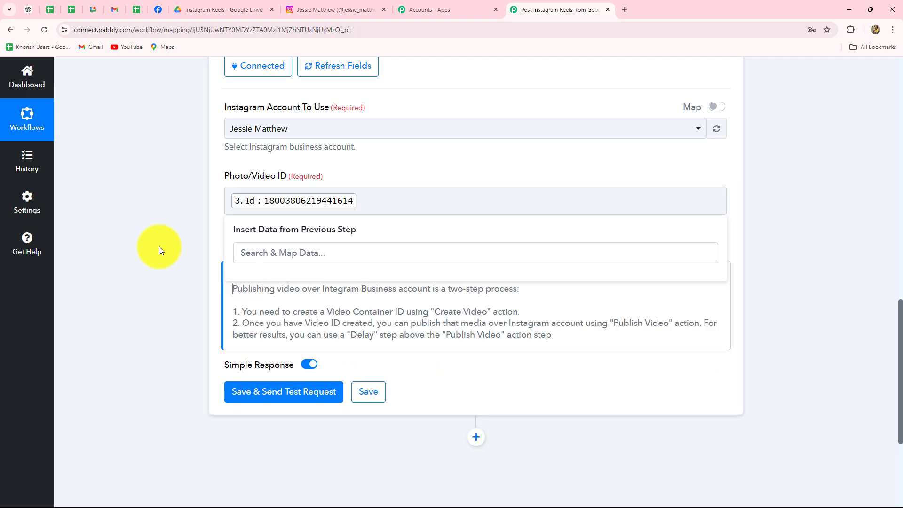
scroll(349, 240, down, 4)
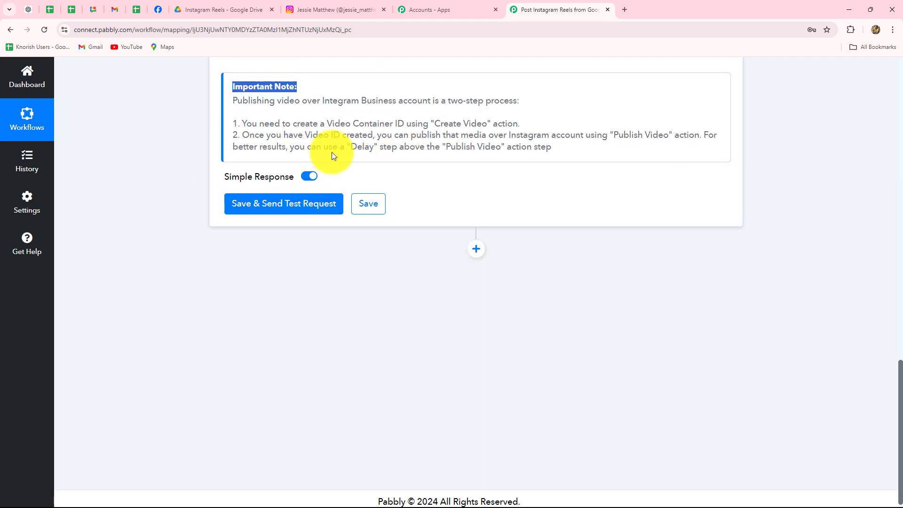
scroll(473, 199, up, 8)
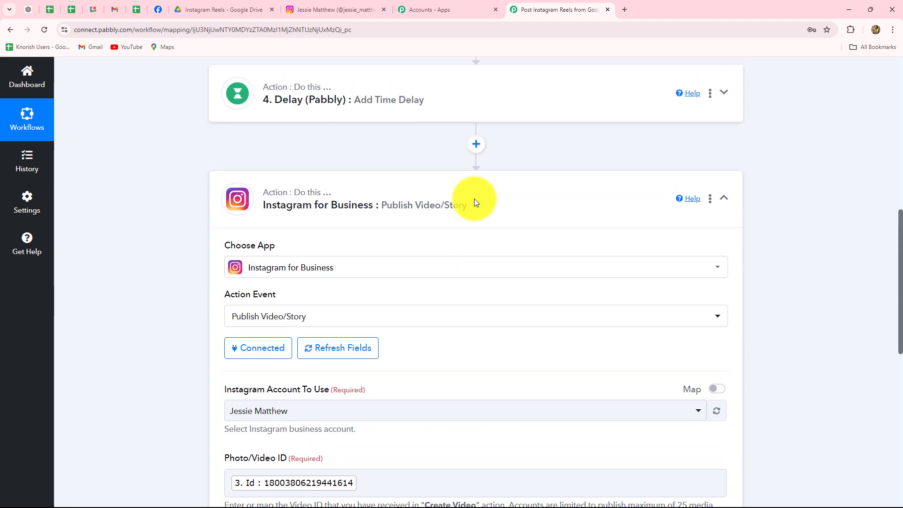
scroll(470, 201, down, 10)
- Save the Publish Video/Story step, send a test request, and inspect the returned Id
click(316, 203)
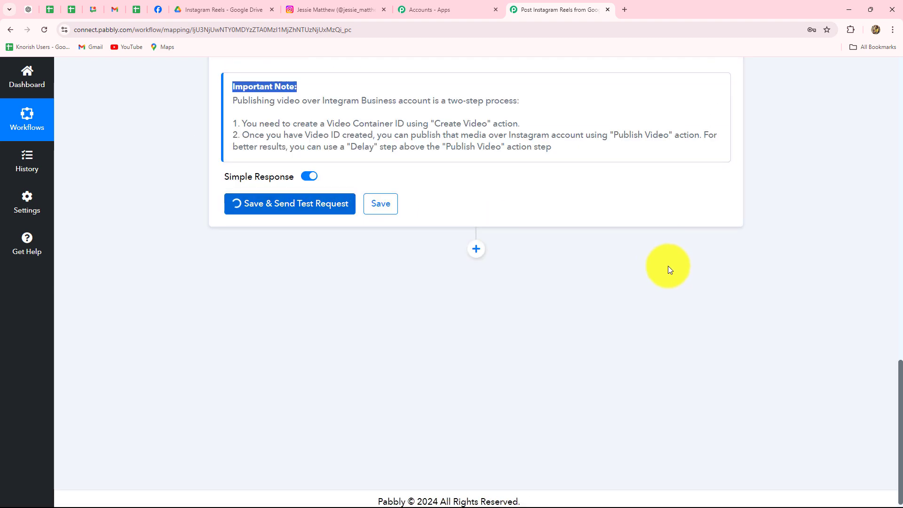
click(659, 249)
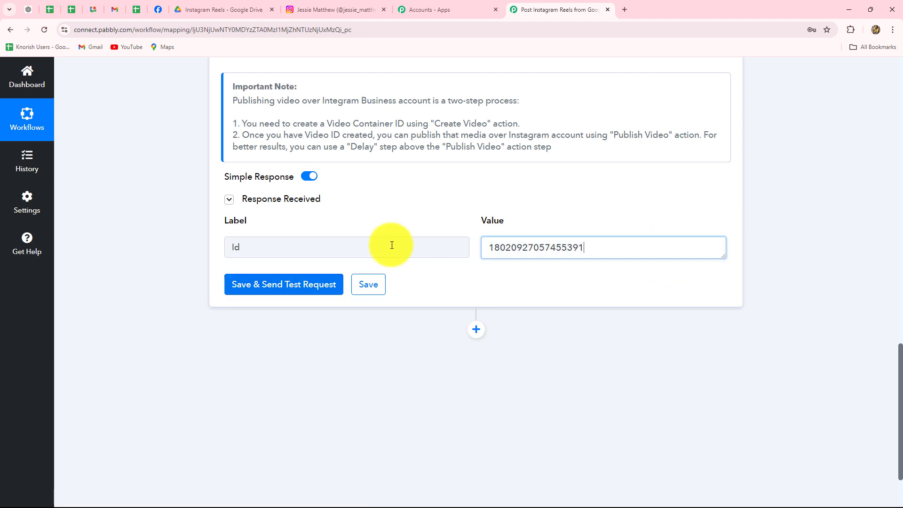
click(389, 246)
drag(561, 247, 463, 248)
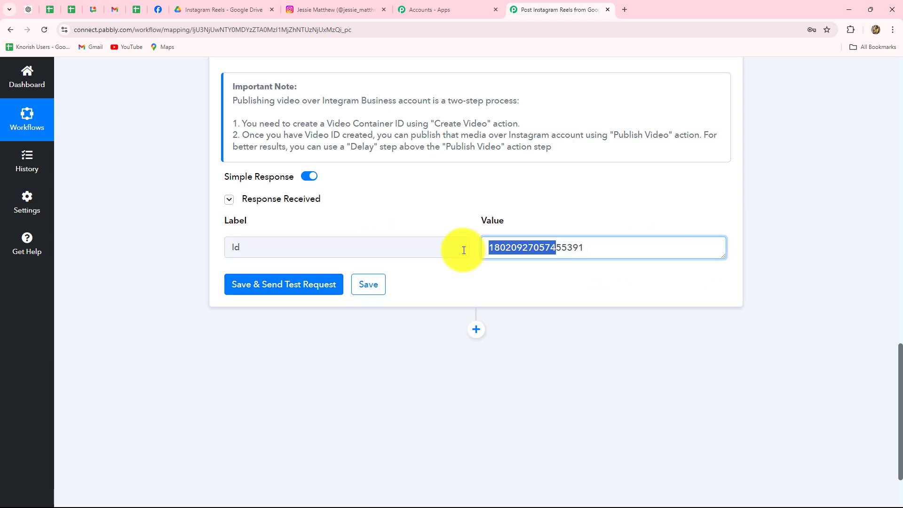
click(535, 272)
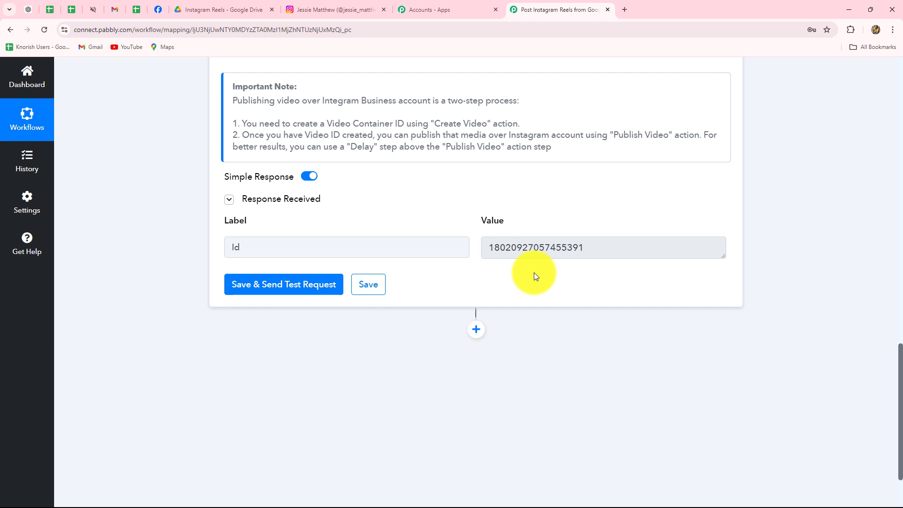
- Reload the Instagram profile and open the newest reel, captioned 'Your daily dose of motivation'
click(305, 4)
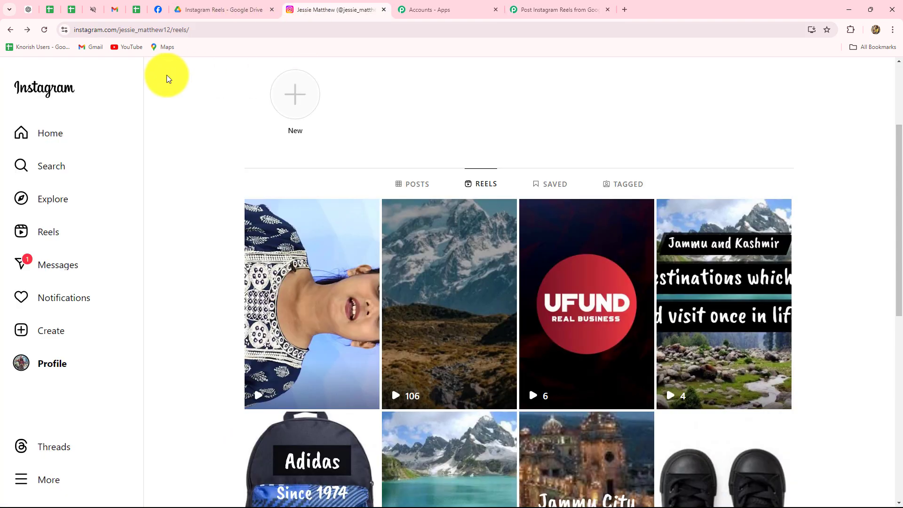
click(43, 30)
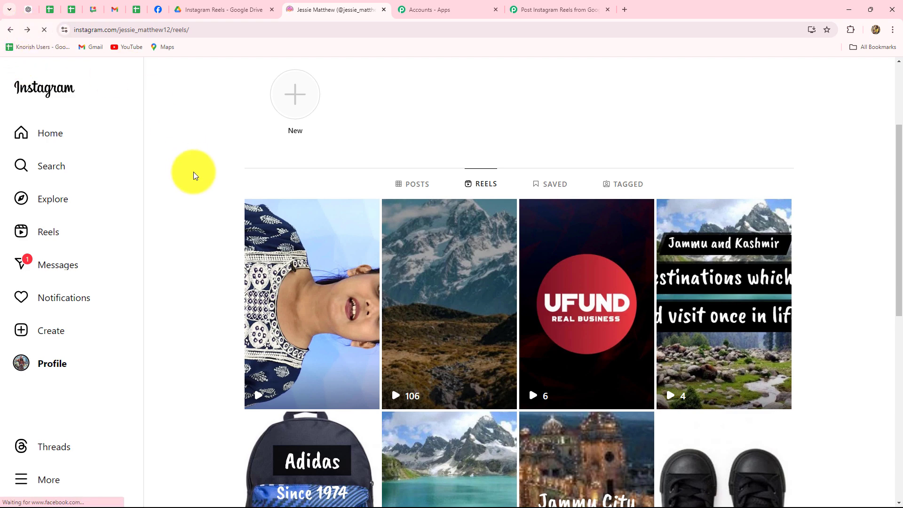
scroll(344, 258, down, 1)
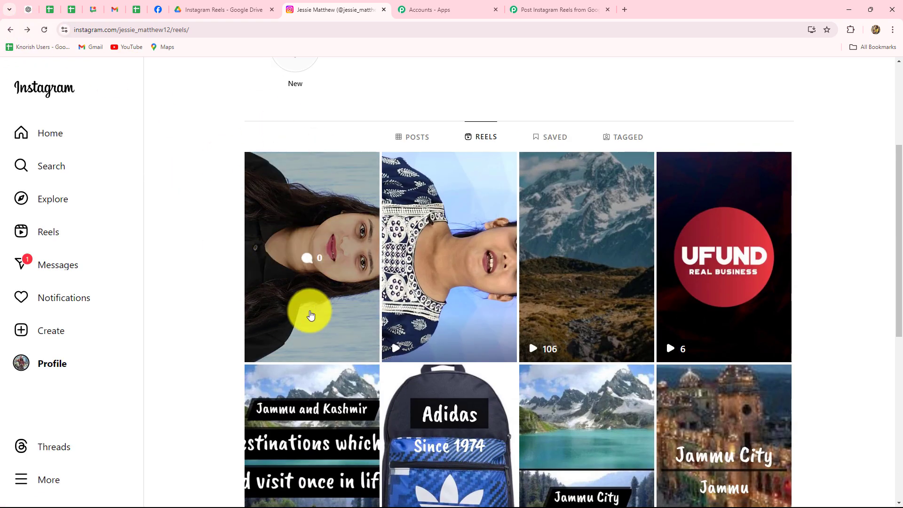
click(329, 206)
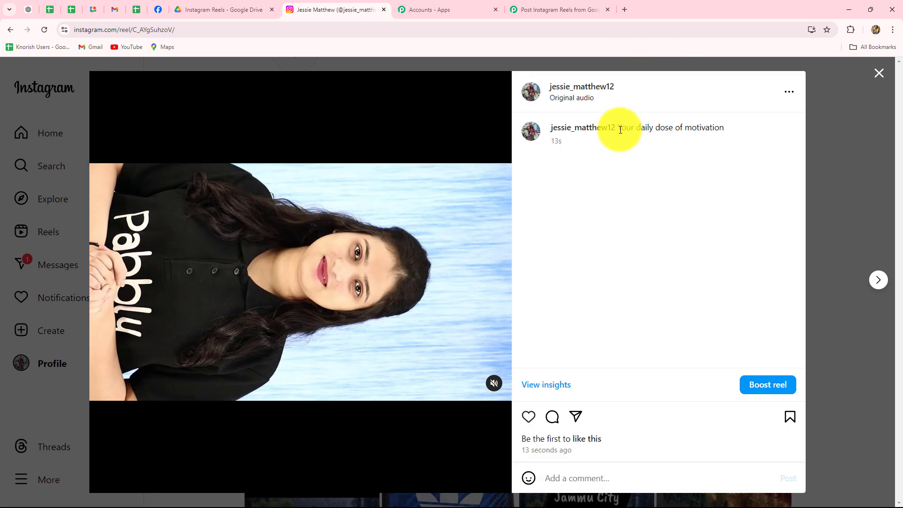
drag(616, 127, 649, 165)
click(647, 162)
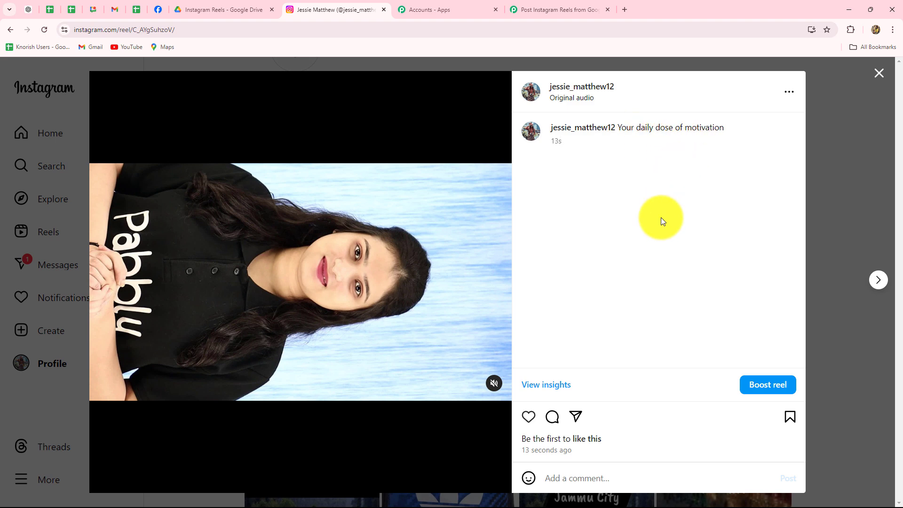
- Back in the Pabbly Connect workflow, scroll through steps 1–5, from Drive trigger to Publish Video/Story
click(537, 8)
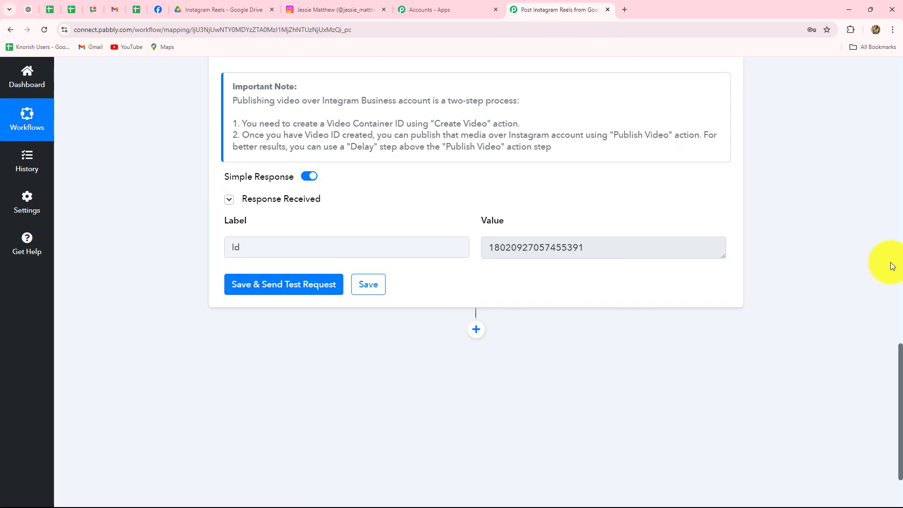
scroll(889, 282, up, 15)
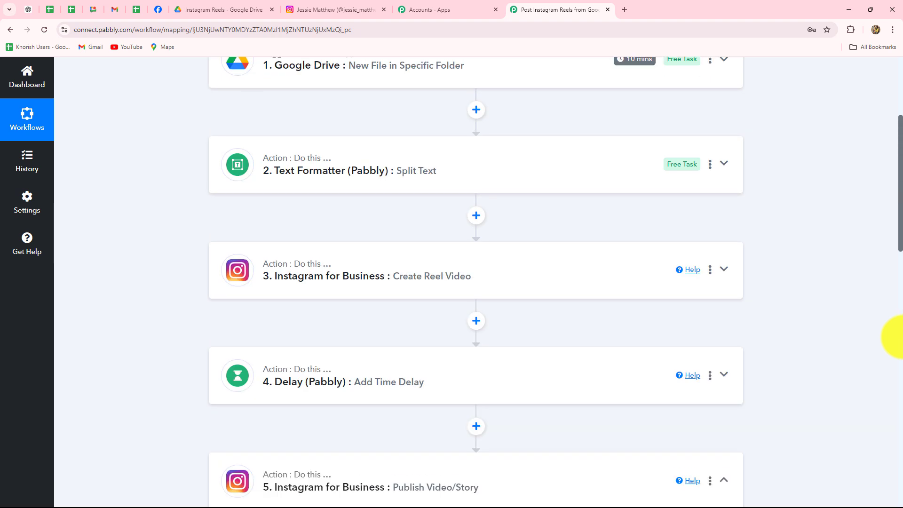
scroll(891, 337, up, 5)
scroll(893, 329, down, 4)
scroll(896, 320, up, 4)
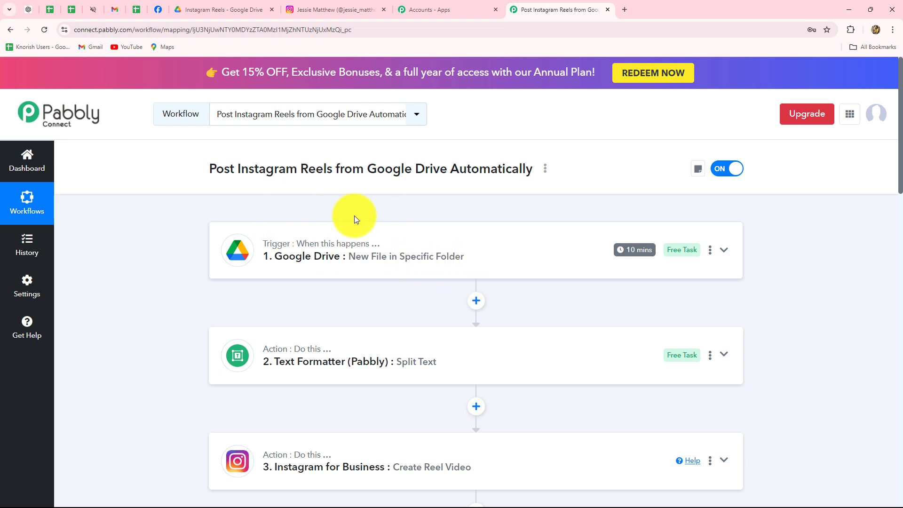
scroll(324, 280, down, 3)
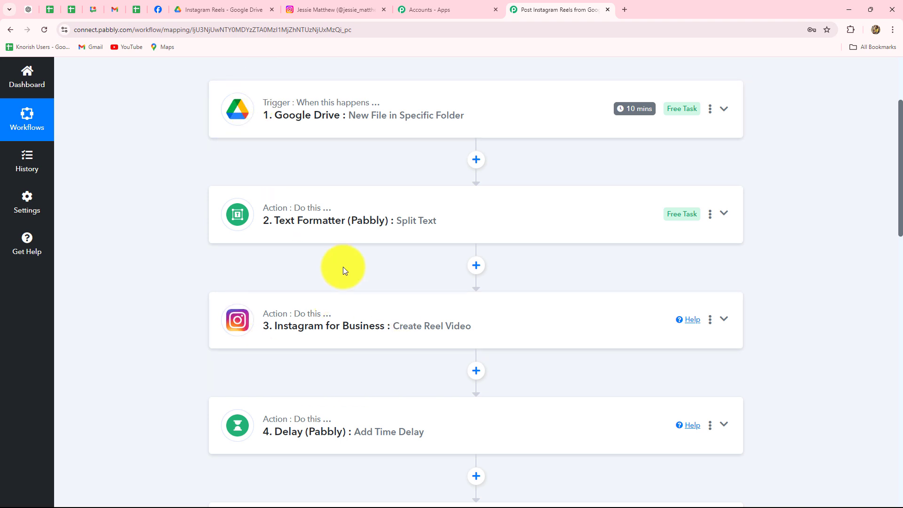
scroll(445, 347, down, 5)
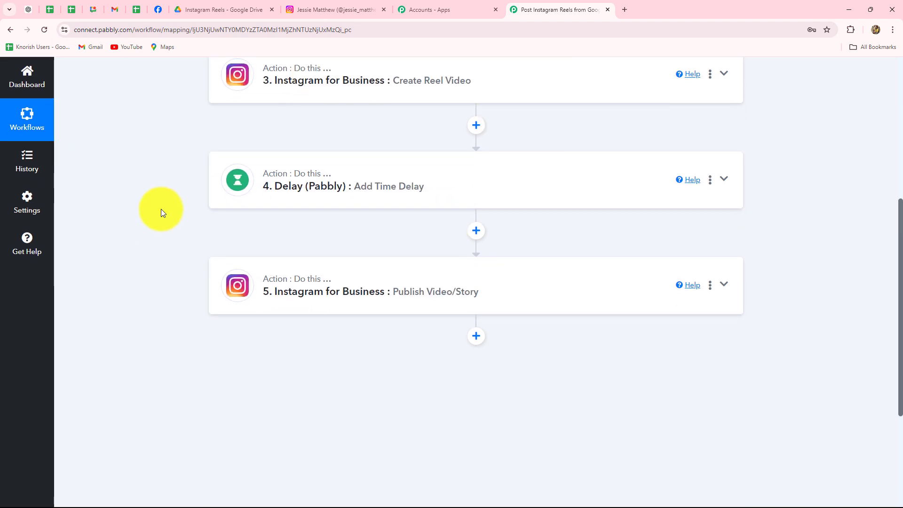
scroll(444, 350, up, 2)
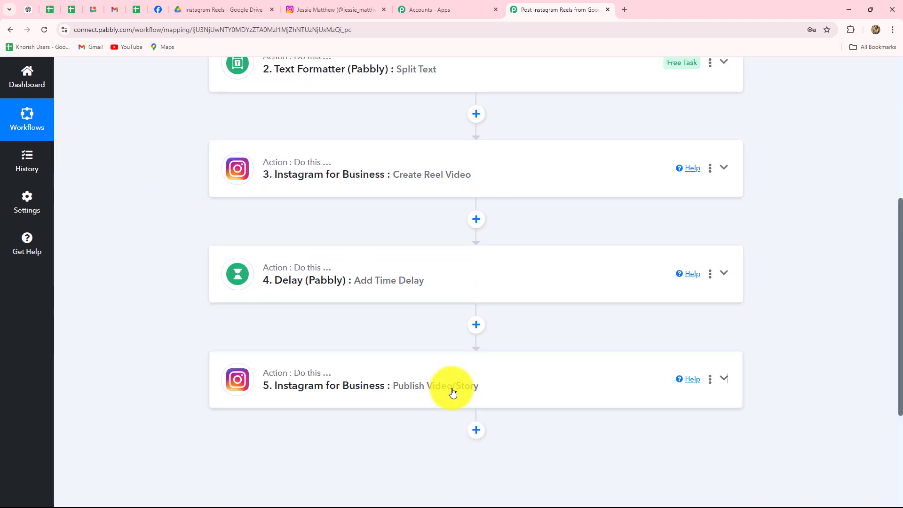